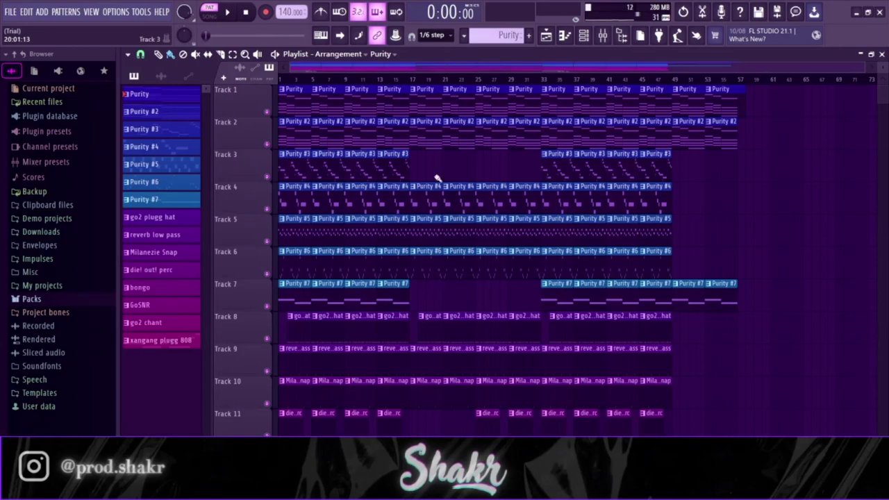
- Open the Purity pattern's chord notes in the piano roll, and bring up the channel rack to see its instrument channel
{"action": "left_click", "coordinate": [564, 39]}
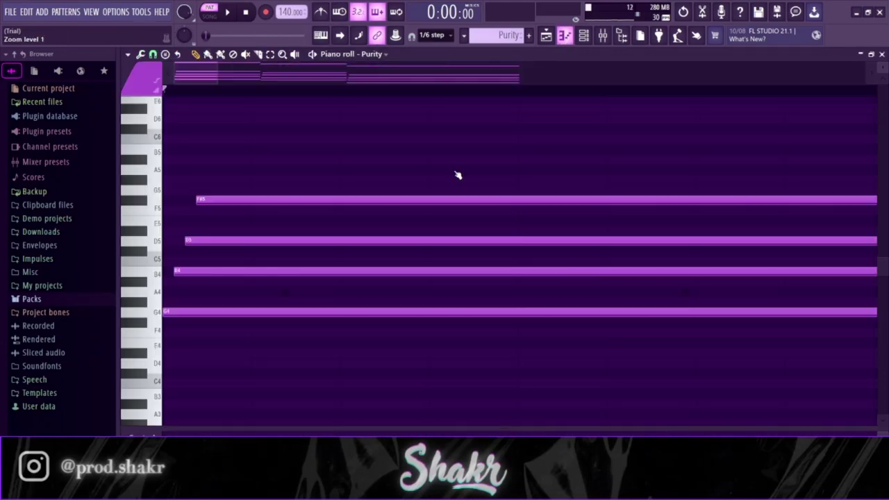
{"action": "scroll", "coordinate": [455, 175], "scroll_direction": "down", "scroll_amount": 5}
{"action": "scroll", "coordinate": [479, 117], "scroll_direction": "down", "scroll_amount": 3}
{"action": "left_click", "coordinate": [583, 36]}
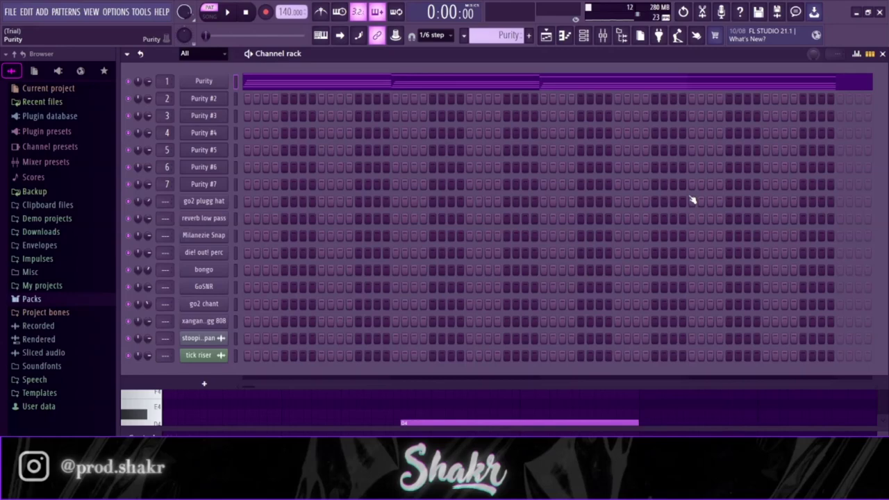
- Return to the Purity pattern's piano roll and play the chord progression back, stopping after one pass
{"action": "key", "text": "F7"}
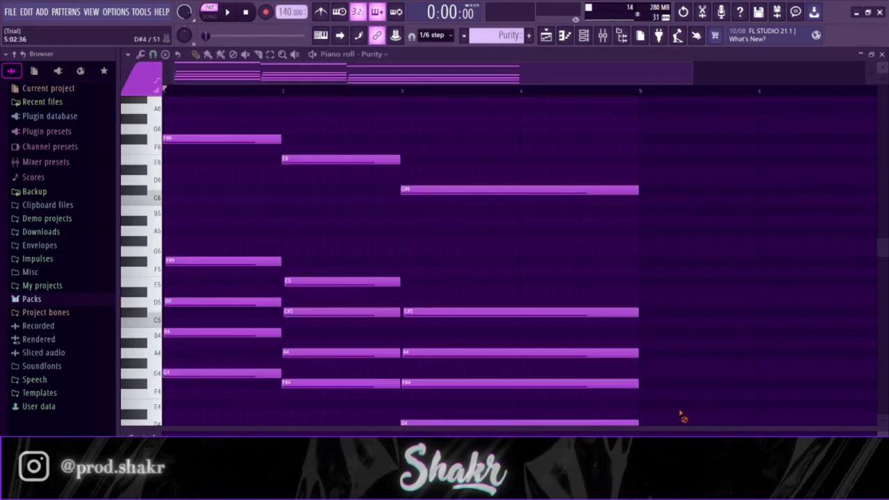
{"action": "scroll", "coordinate": [508, 150], "scroll_direction": "up", "scroll_amount": 2}
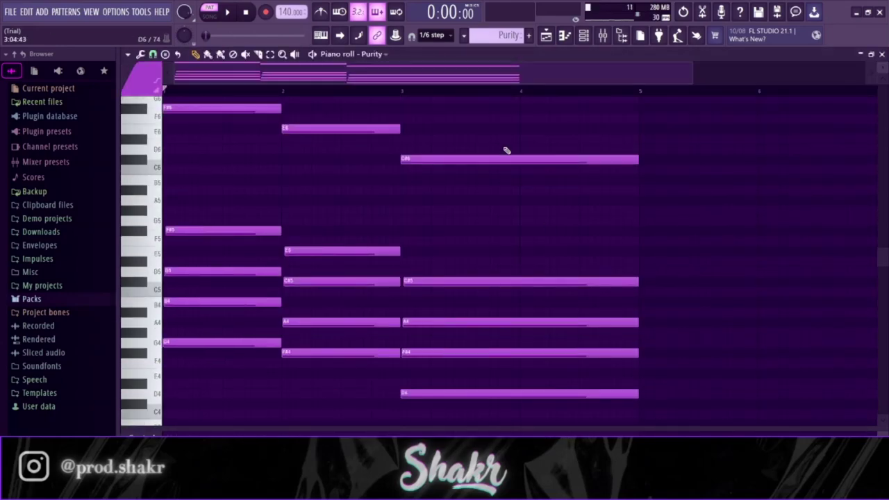
{"action": "key", "text": "space"}
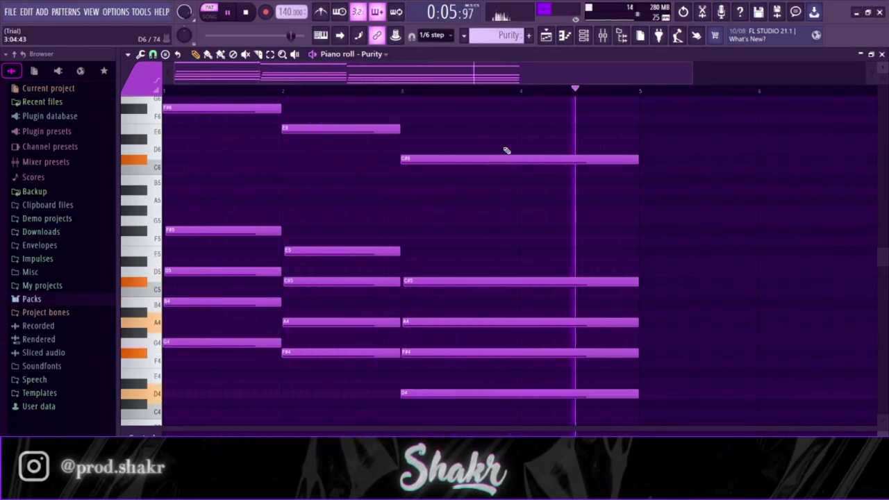
{"action": "key", "text": "space"}
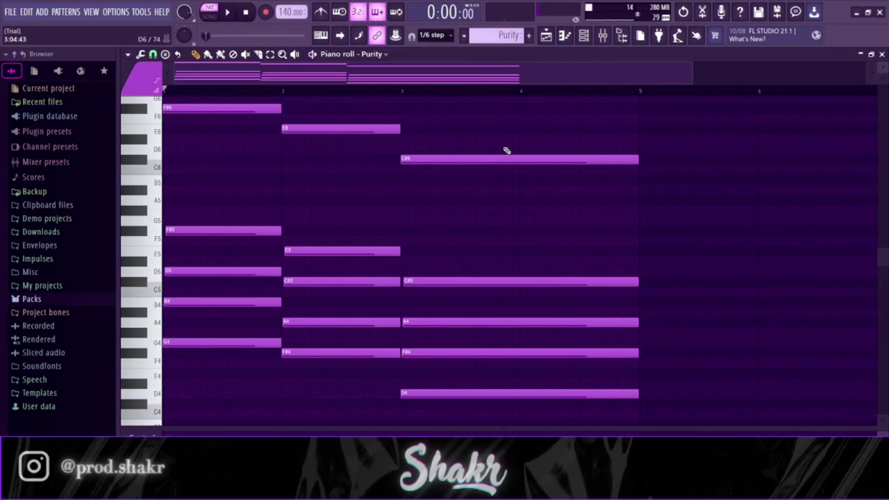
- Examine the stacked notes of the first chord in bar 1, from F#5 down to G4
{"action": "left_click", "coordinate": [194, 233]}
{"action": "left_click_drag", "start_coordinate": [213, 260], "coordinate": [198, 312]}
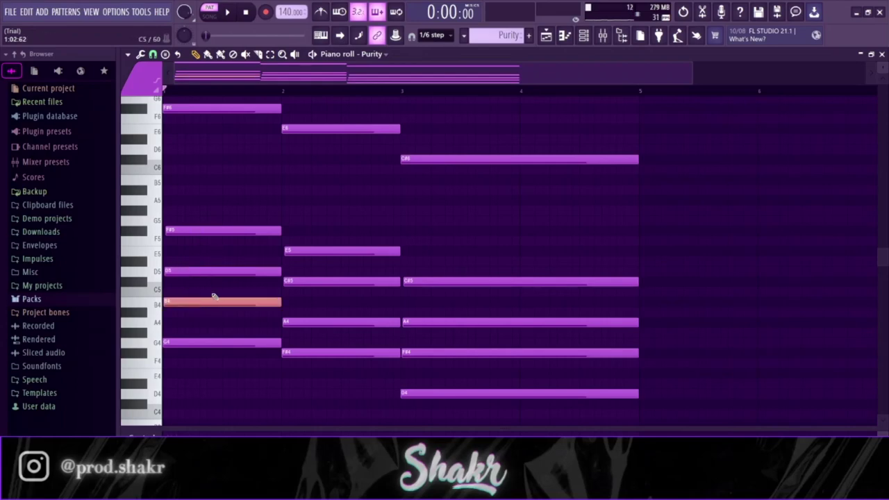
{"action": "left_click", "coordinate": [212, 294], "text": "ctrl"}
{"action": "left_click_drag", "start_coordinate": [219, 342], "coordinate": [217, 358]}
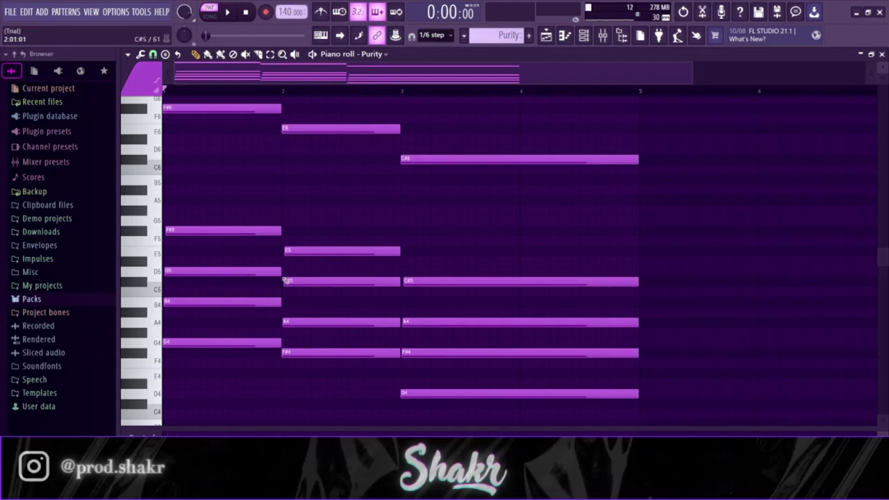
- Copy the bar 1 chord G4, B4, D5, F#5 into bar 2 and lower the copy to D4, F#4, A4, C#5
{"action": "scroll", "coordinate": [288, 258], "scroll_direction": "down", "scroll_amount": 1}
{"action": "left_click_drag", "start_coordinate": [257, 360], "coordinate": [307, 199]}
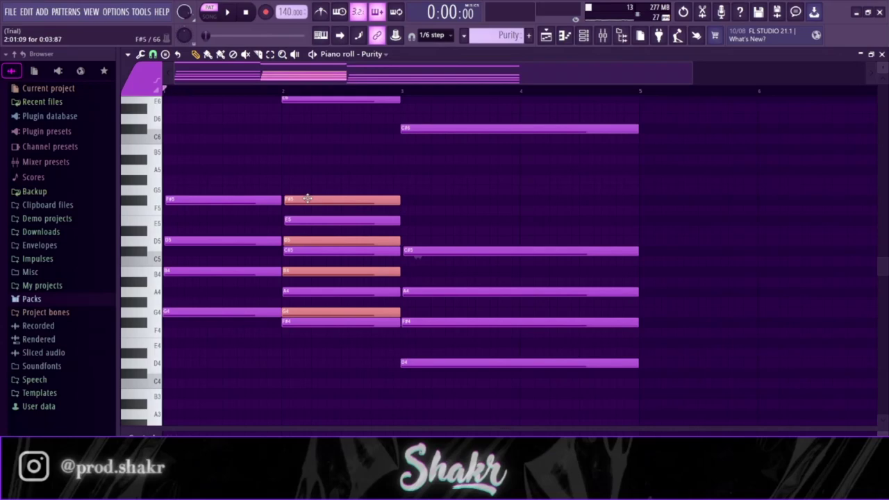
{"action": "key", "text": "Down"}
{"action": "key", "text": "Down"}
{"action": "key", "text": "Down"}
{"action": "key", "text": "Down"}
{"action": "key", "text": "Down"}
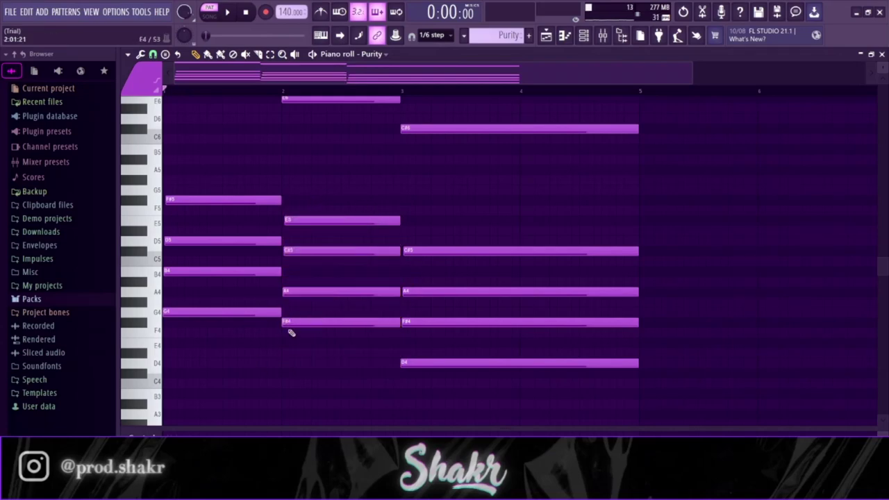
- Move the copied chord's D4 bass note in bar 2 up to E5
{"action": "left_click", "coordinate": [273, 364]}
{"action": "left_click_drag", "start_coordinate": [290, 363], "coordinate": [395, 363]}
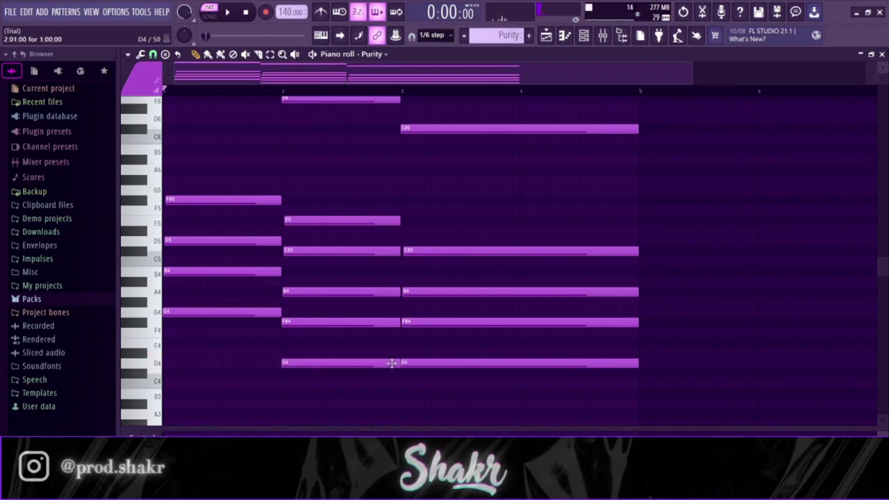
{"action": "left_click_drag", "start_coordinate": [331, 365], "coordinate": [324, 223]}
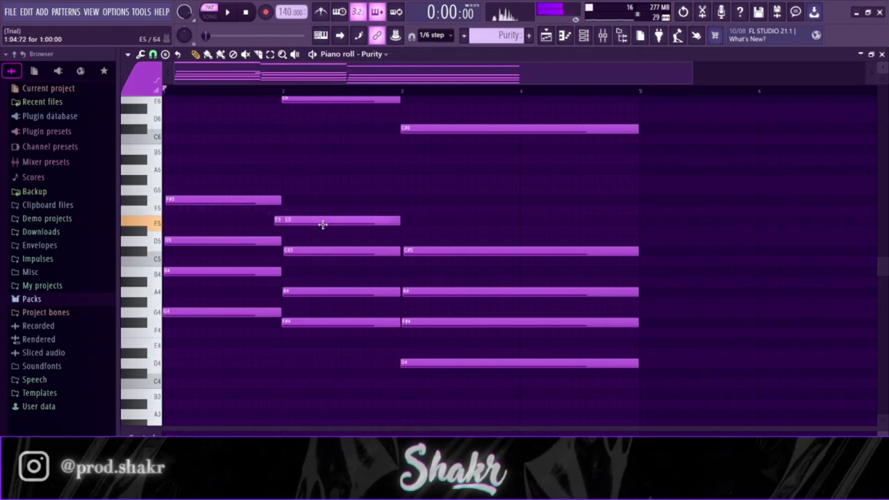
{"action": "scroll", "coordinate": [299, 215], "scroll_direction": "up", "scroll_amount": 1}
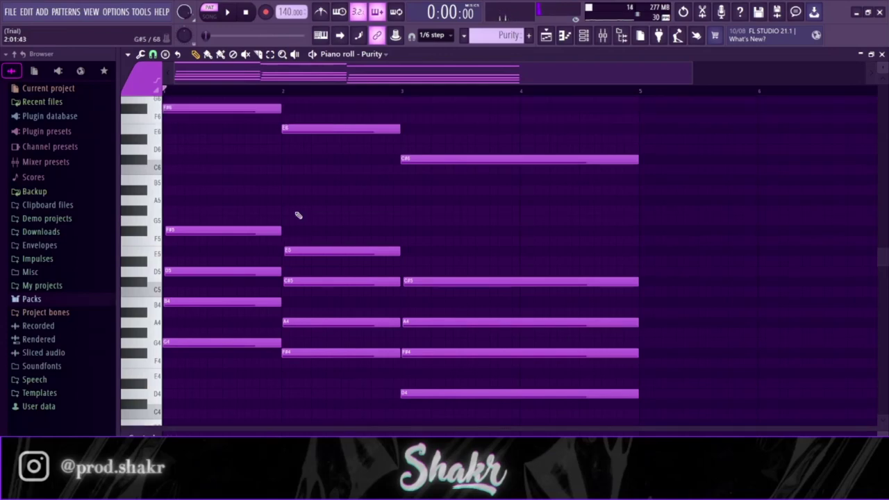
- Copy the bar 1 chord into bar 3, lower it to D4, F#4, A4, C#5, and clear the selection
{"action": "left_click_drag", "start_coordinate": [199, 387], "coordinate": [434, 230]}
{"action": "key", "text": "shift+Down"}
{"action": "key", "text": "shift+Down"}
{"action": "key", "text": "shift+Down"}
{"action": "key", "text": "shift+Down"}
{"action": "key", "text": "shift+Down"}
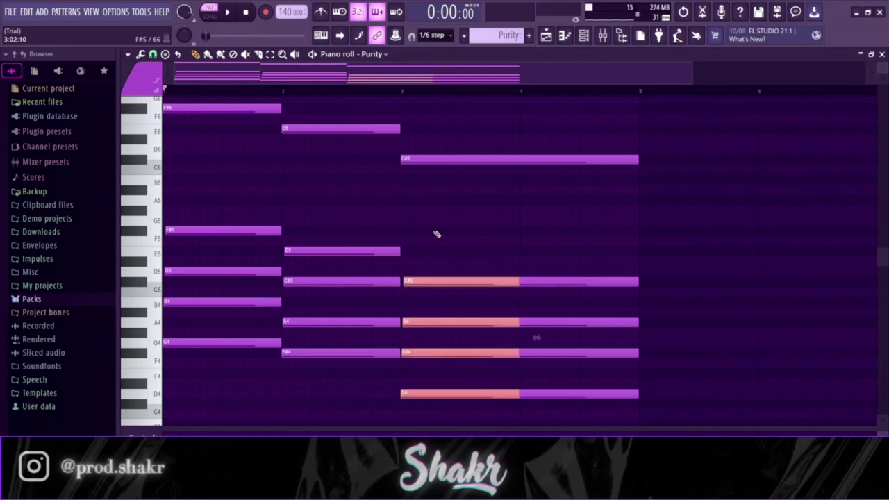
{"action": "key", "text": "ctrl+d"}
- Examine the high melody notes F#6, E6 and C#6 above the chords in the Purity pattern
{"action": "scroll", "coordinate": [436, 234], "scroll_direction": "down", "scroll_amount": 1}
{"action": "scroll", "coordinate": [435, 231], "scroll_direction": "up", "scroll_amount": 2}
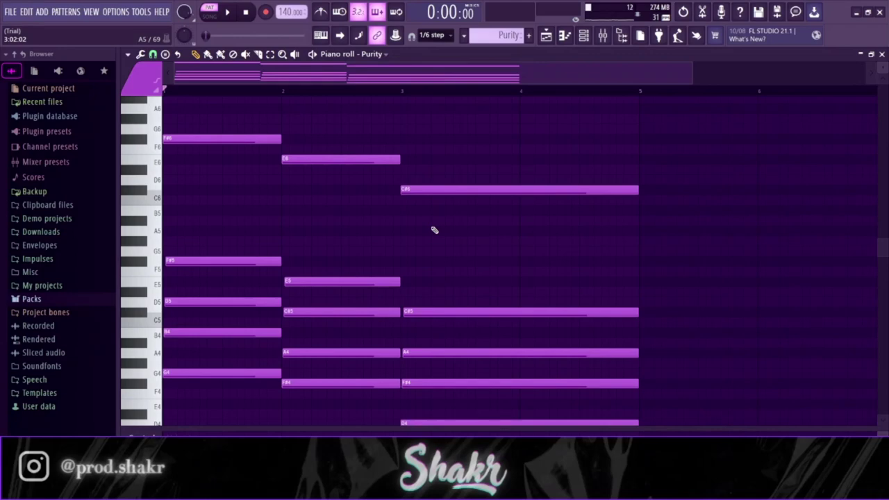
{"action": "scroll", "coordinate": [435, 230], "scroll_direction": "down", "scroll_amount": 2}
{"action": "scroll", "coordinate": [434, 229], "scroll_direction": "up", "scroll_amount": 1}
{"action": "scroll", "coordinate": [433, 229], "scroll_direction": "down", "scroll_amount": 1}
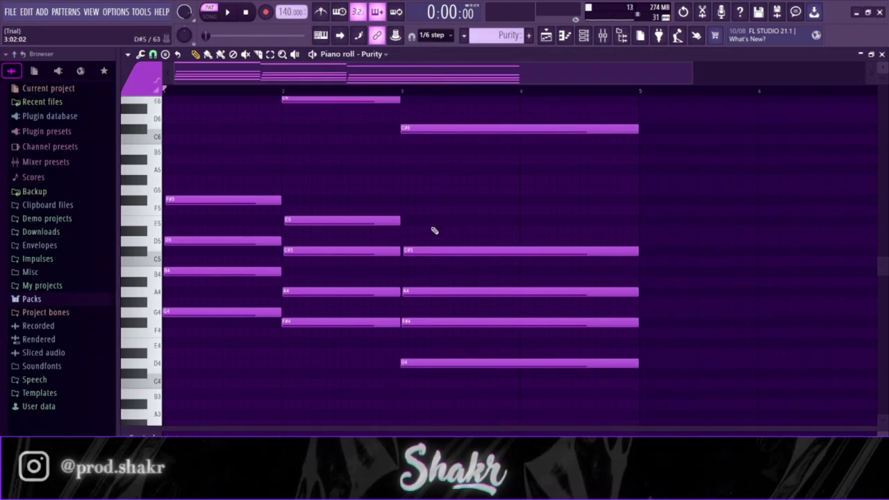
{"action": "scroll", "coordinate": [503, 242], "scroll_direction": "up", "scroll_amount": 2}
{"action": "scroll", "coordinate": [504, 242], "scroll_direction": "down", "scroll_amount": 1}
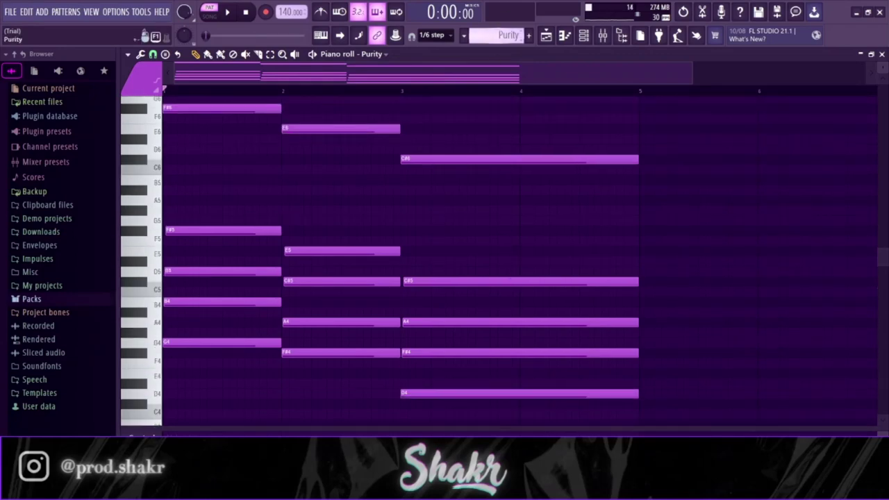
- Switch to the Purity #2 pattern and open its instrument from the channel rack to view the chosen preset
{"action": "scroll", "coordinate": [505, 35], "scroll_direction": "down", "scroll_amount": 1}
{"action": "scroll", "coordinate": [510, 159], "scroll_direction": "up", "scroll_amount": 1}
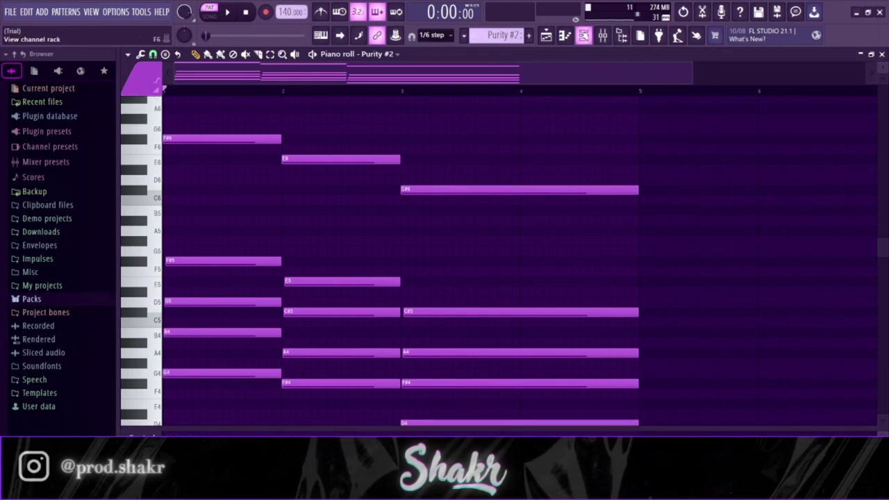
{"action": "key", "text": "F6"}
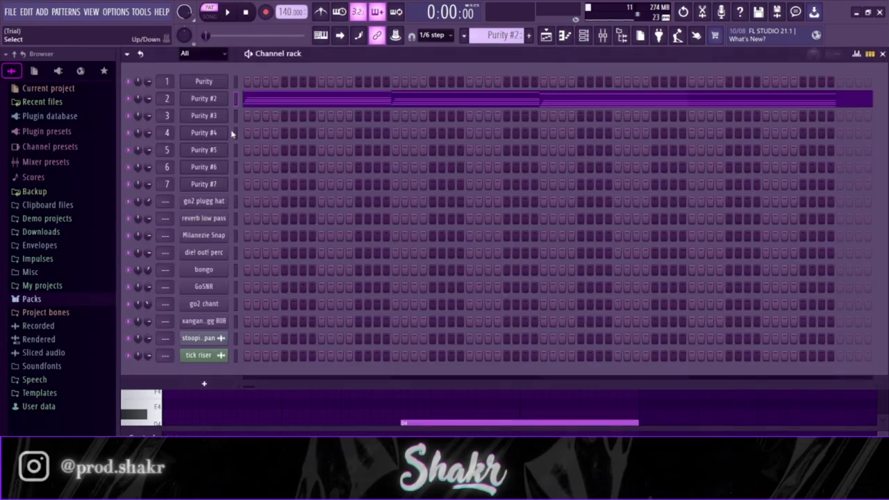
{"action": "left_click", "coordinate": [221, 98]}
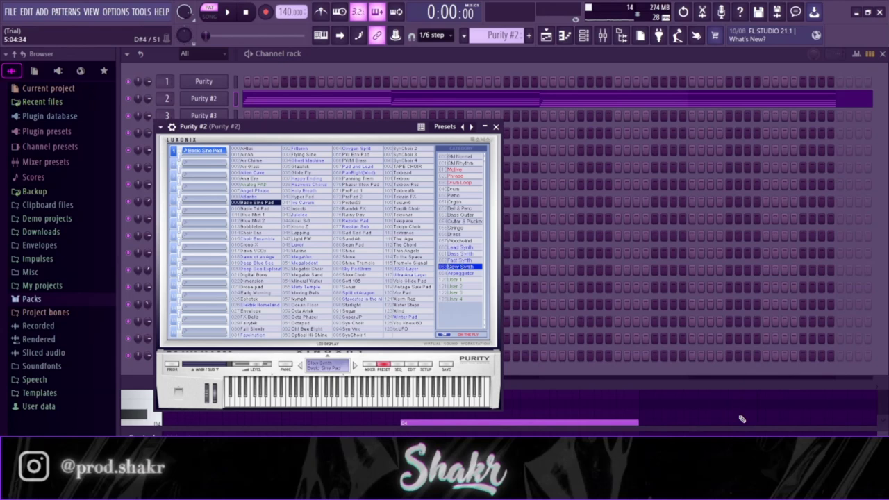
- Return to the Purity #2 piano roll and play the pattern back while viewing its full note range
{"action": "left_click", "coordinate": [742, 419]}
{"action": "scroll", "coordinate": [699, 310], "scroll_direction": "up", "scroll_amount": 1}
{"action": "scroll", "coordinate": [699, 309], "scroll_direction": "down", "scroll_amount": 1}
{"action": "key", "text": "space"}
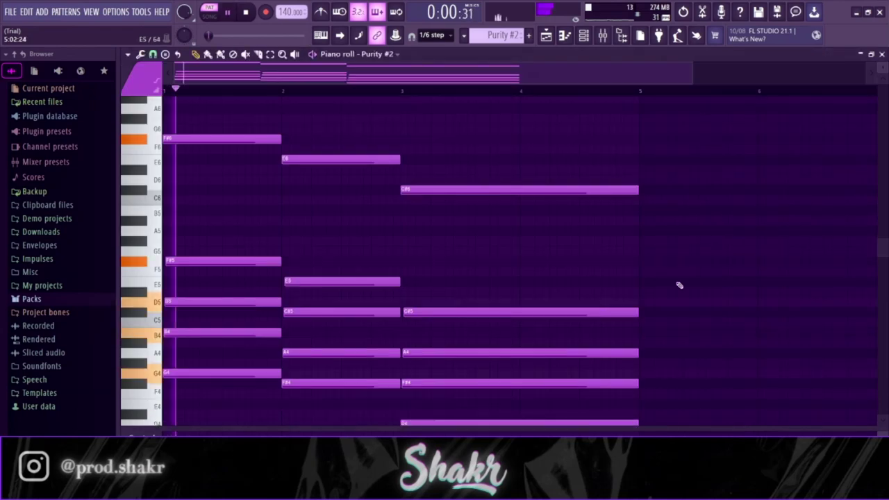
{"action": "scroll", "coordinate": [634, 285], "scroll_direction": "up", "scroll_amount": 1}
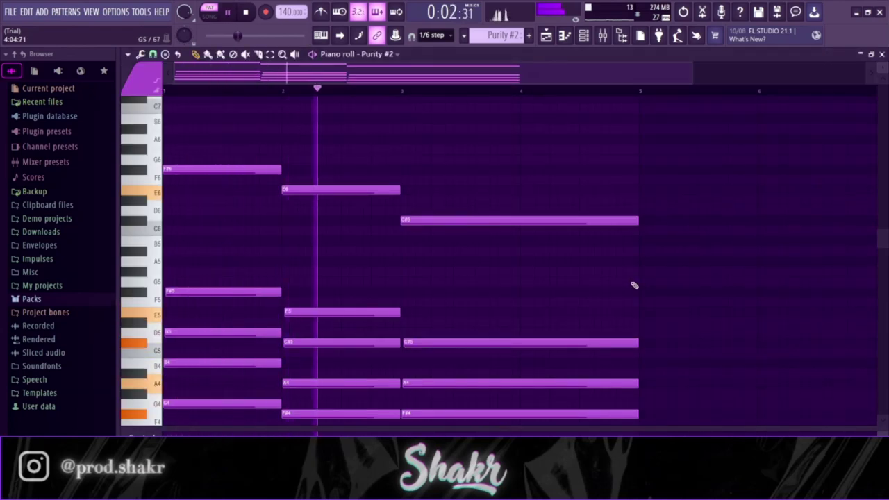
{"action": "scroll", "coordinate": [602, 282], "scroll_direction": "down", "scroll_amount": 3}
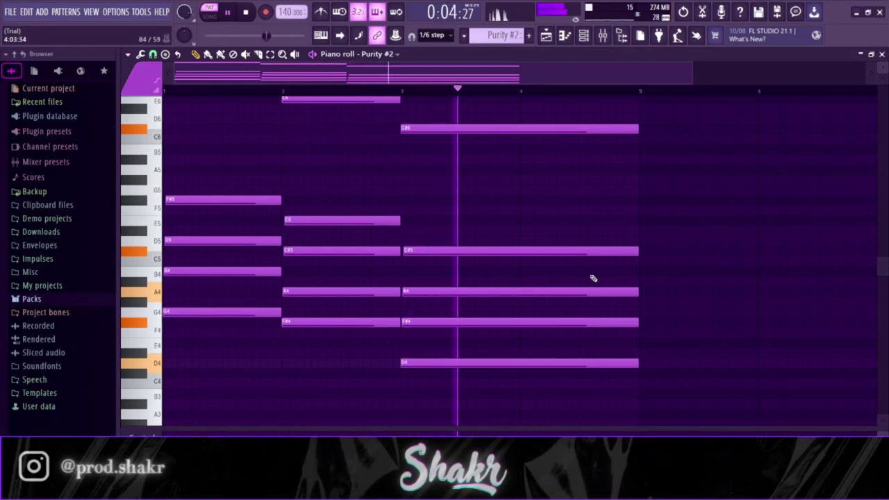
{"action": "scroll", "coordinate": [590, 268], "scroll_direction": "up", "scroll_amount": 2}
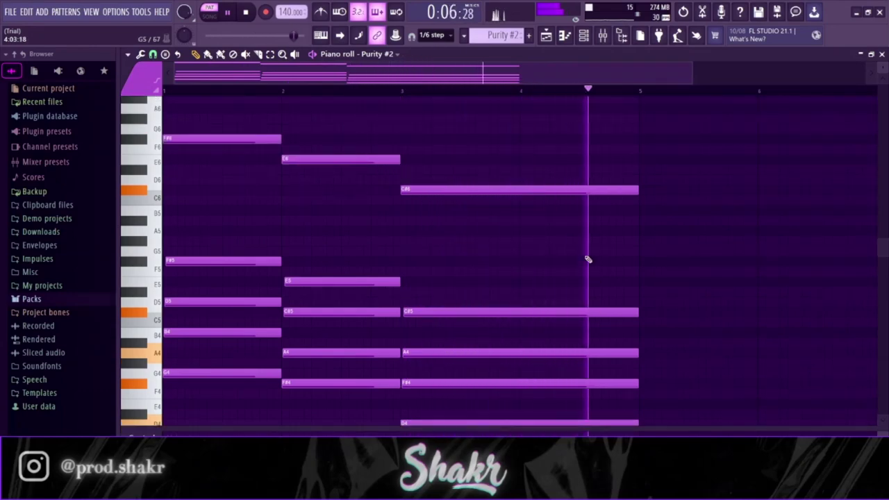
{"action": "key", "text": "space"}
- Switch to the Purity #3 pattern and open its instrument from the channel rack to view the chosen preset
{"action": "scroll", "coordinate": [505, 35], "scroll_direction": "down", "scroll_amount": 1}
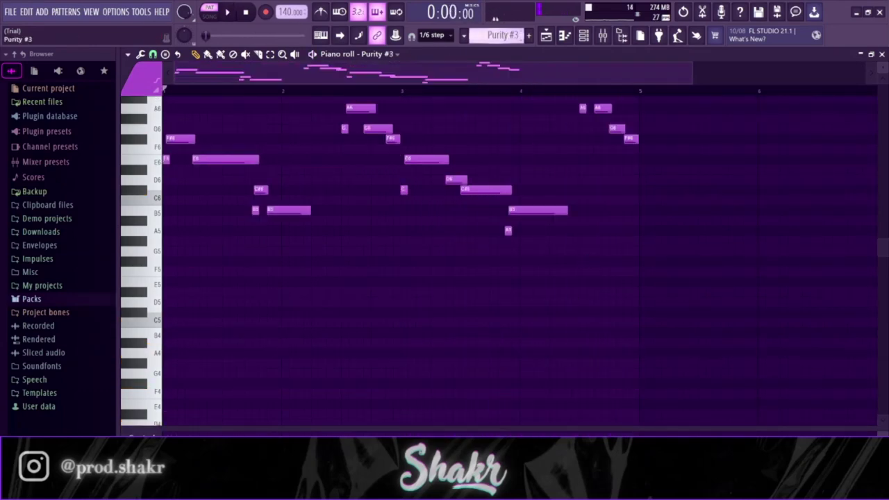
{"action": "left_click", "coordinate": [583, 35]}
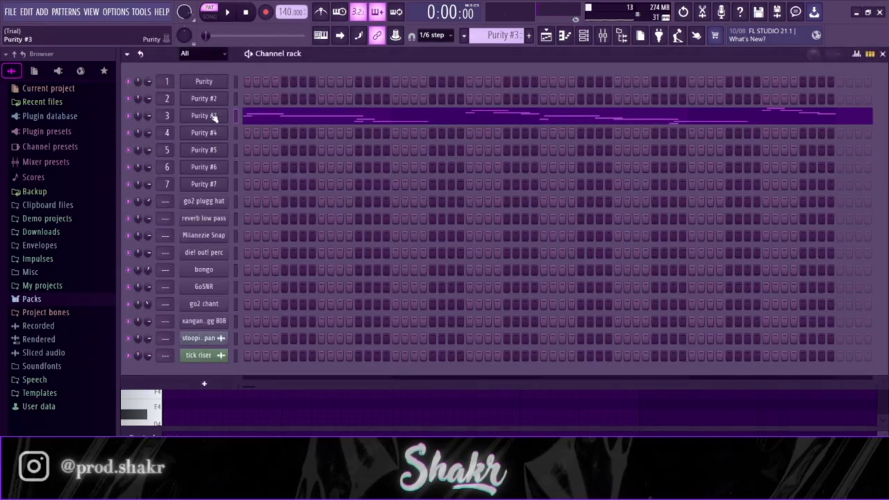
{"action": "left_click", "coordinate": [204, 115]}
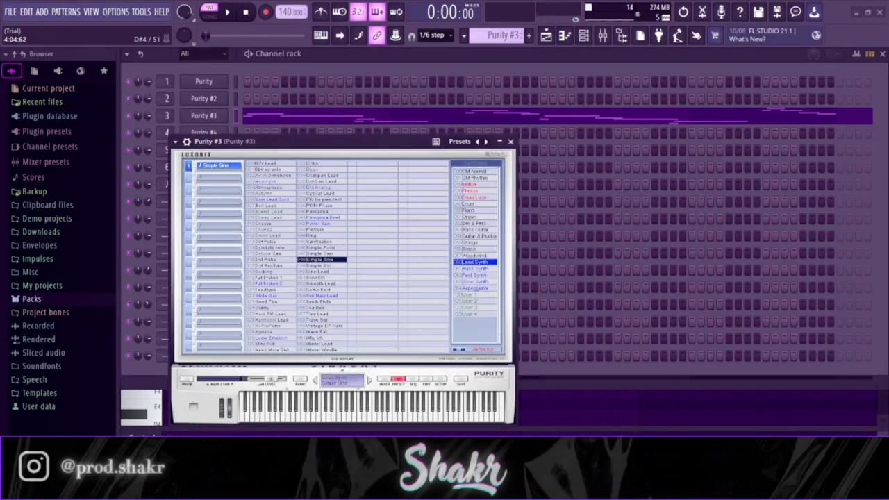
- Examine the Purity #3 melody in the piano roll, including the short grace notes and the phrases in bars 2 and 4
{"action": "right_click", "coordinate": [629, 414]}
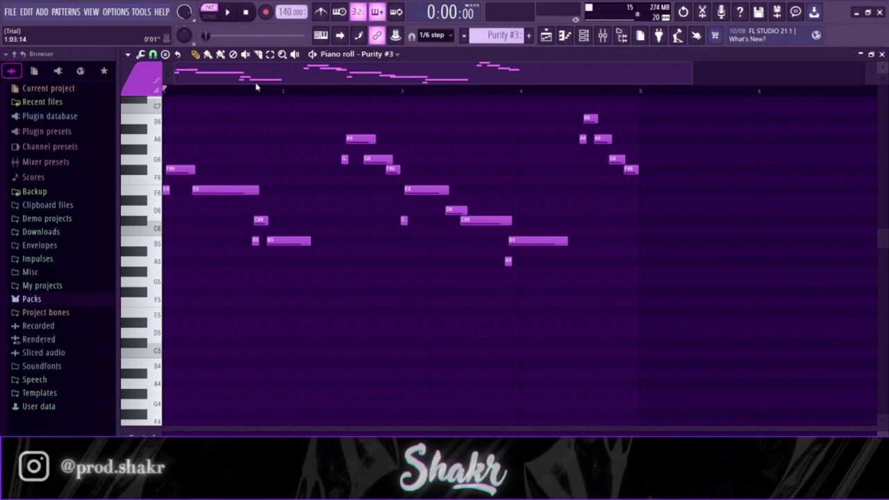
{"action": "left_click_drag", "start_coordinate": [256, 86], "coordinate": [270, 201]}
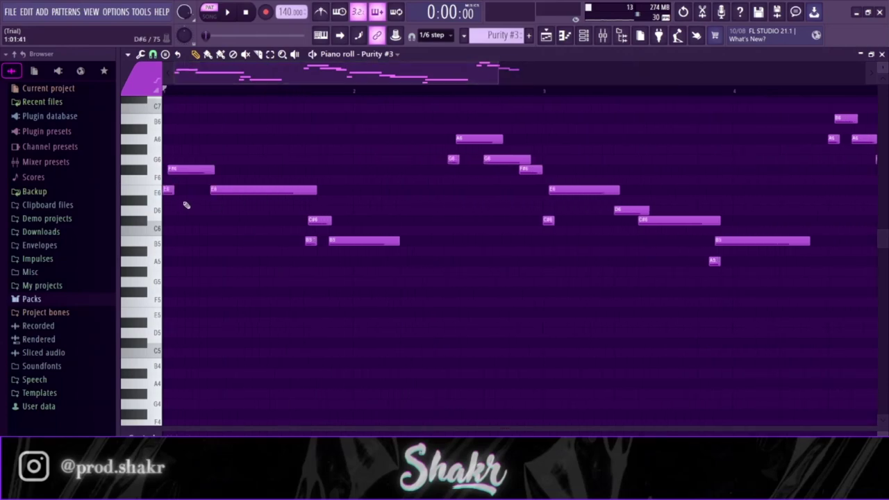
{"action": "scroll", "coordinate": [289, 170], "scroll_direction": "up", "scroll_amount": 3}
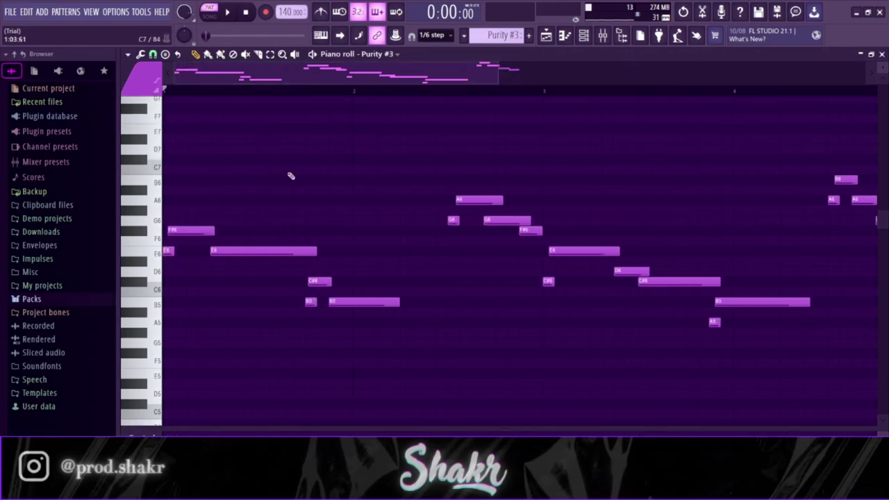
{"action": "left_click", "coordinate": [479, 232]}
{"action": "left_click", "coordinate": [512, 250], "text": "ctrl+shift"}
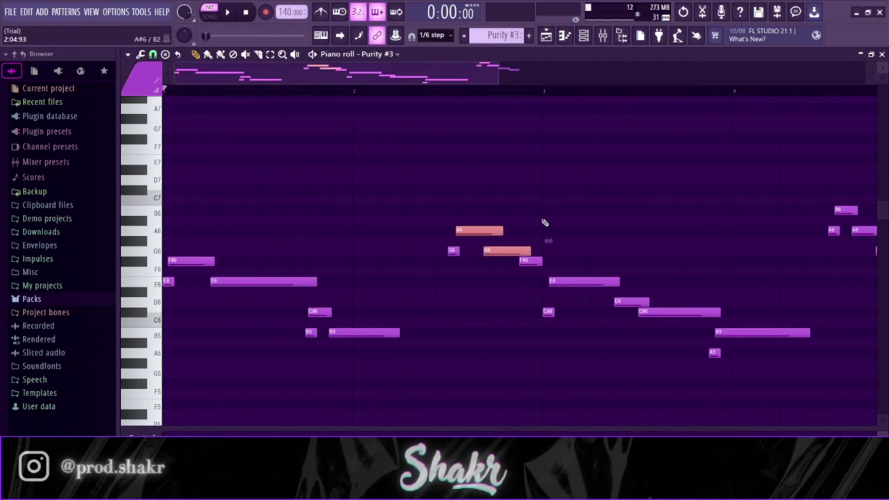
{"action": "left_click", "coordinate": [544, 225], "text": "ctrl"}
{"action": "left_click_drag", "start_coordinate": [515, 95], "coordinate": [514, 92]}
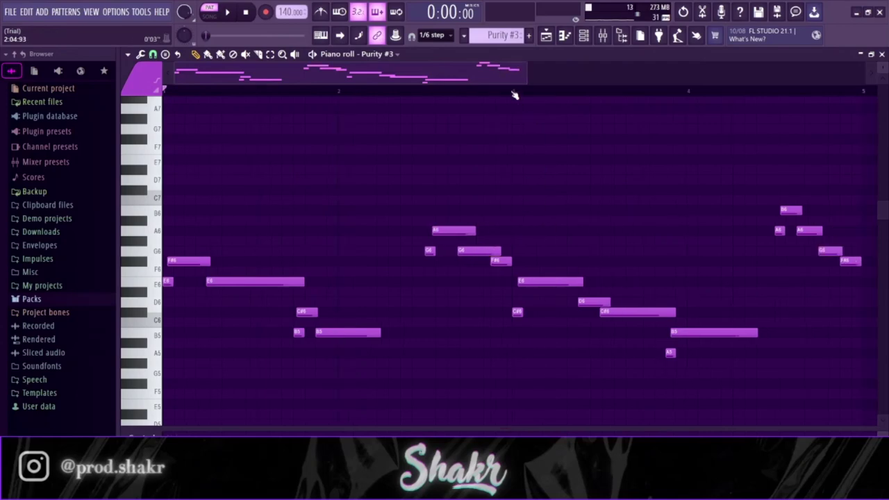
{"action": "left_click", "coordinate": [479, 249]}
{"action": "left_click", "coordinate": [532, 227]}
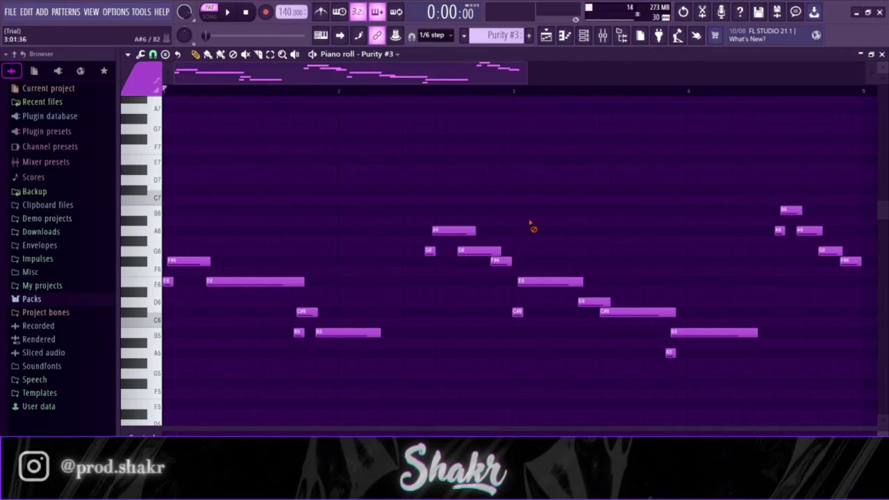
{"action": "left_click", "coordinate": [799, 261]}
{"action": "scroll", "coordinate": [658, 248], "scroll_direction": "down", "scroll_amount": 2}
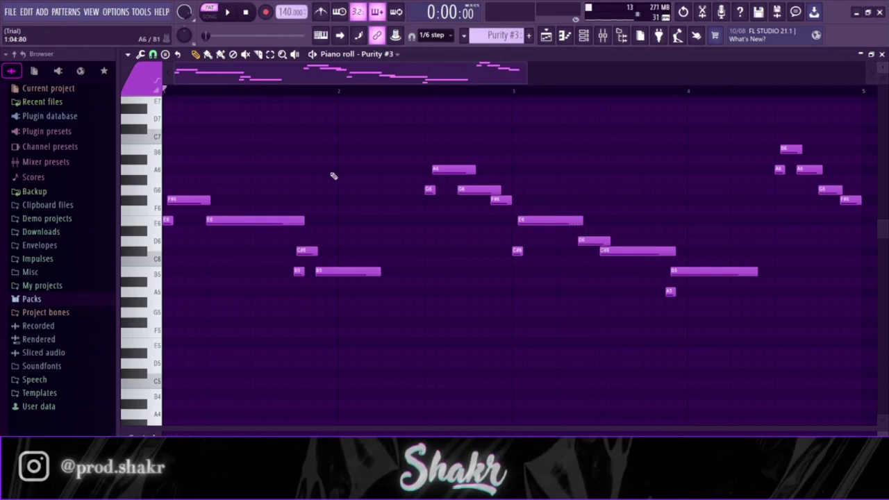
- Show the whole four-bar Purity #3 melody and play it back
{"action": "scroll", "coordinate": [324, 96], "scroll_direction": "down", "scroll_amount": 2}
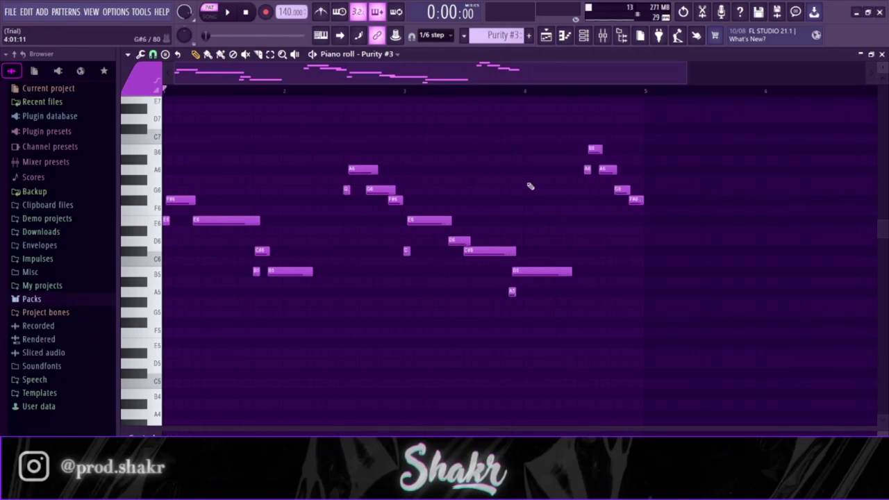
{"action": "scroll", "coordinate": [530, 186], "scroll_direction": "up", "scroll_amount": 1}
{"action": "key", "text": "space"}
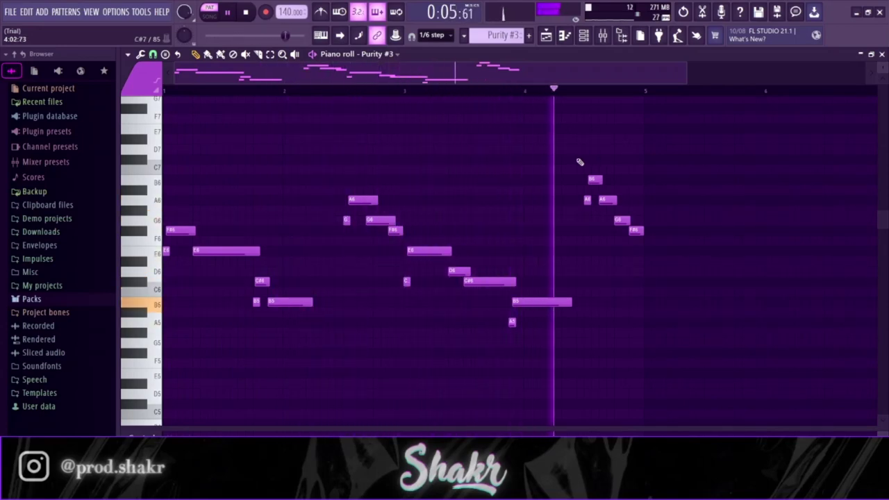
- Stop playback, switch to the Purity #4 pattern and open its instrument from the channel rack to view the chosen preset
{"action": "key", "text": "space"}
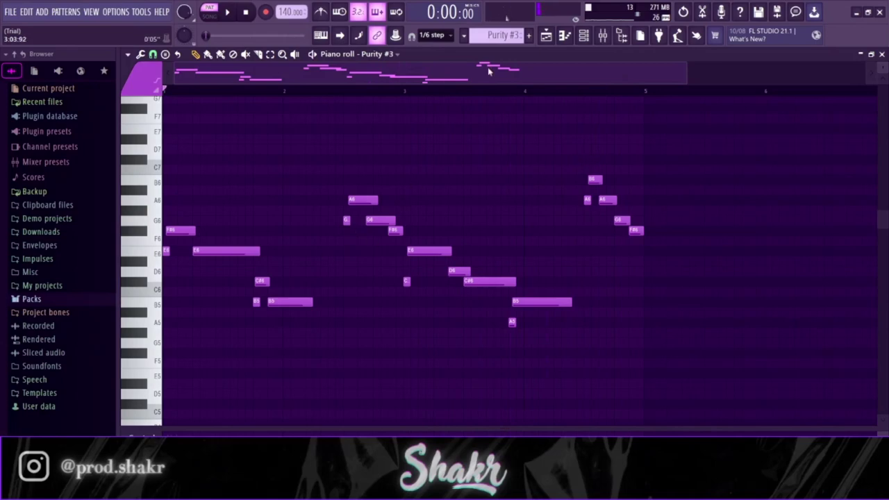
{"action": "scroll", "coordinate": [502, 35], "scroll_direction": "down", "scroll_amount": 1}
{"action": "scroll", "coordinate": [459, 243], "scroll_direction": "down", "scroll_amount": 2}
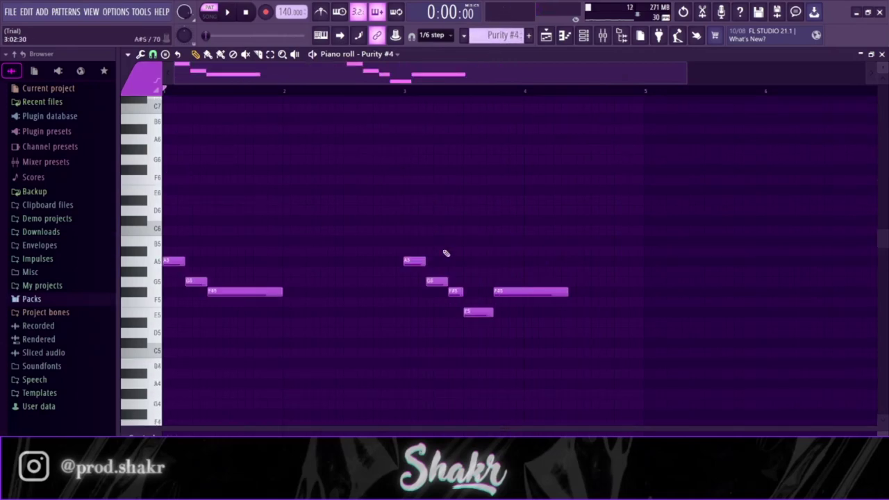
{"action": "left_click", "coordinate": [584, 36]}
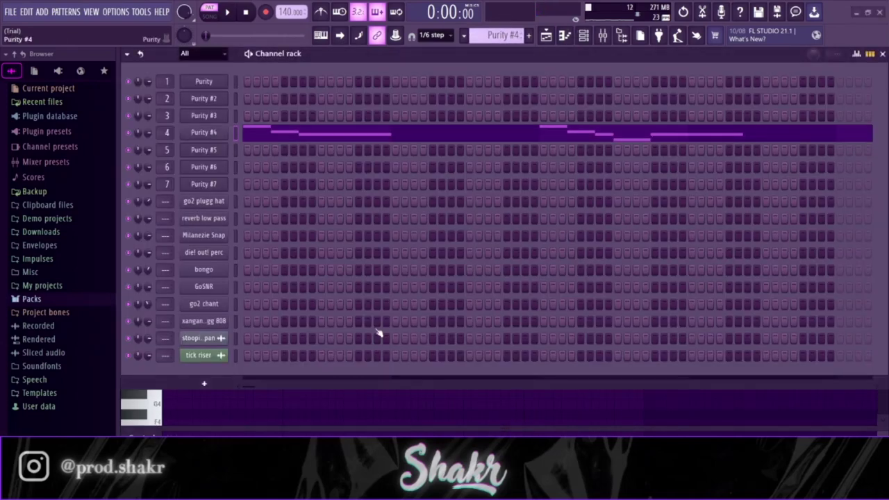
{"action": "key", "text": "Return"}
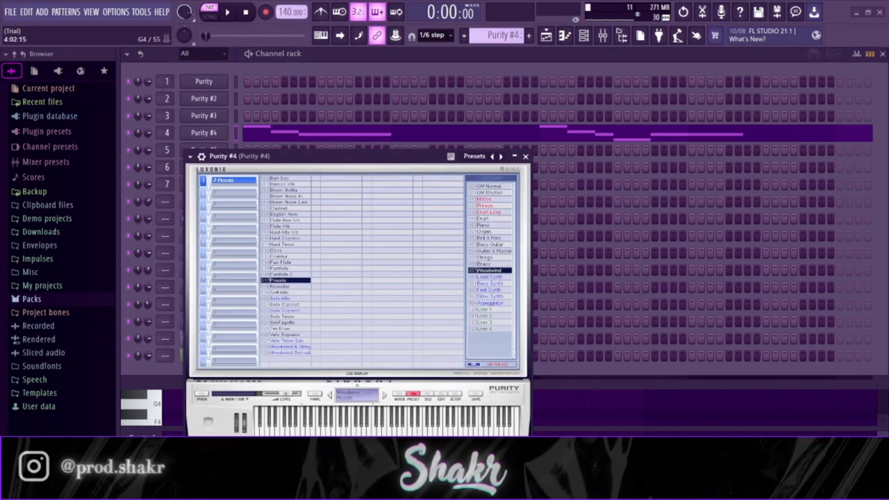
- Return to the Purity #4 piano roll and play its short melody back through bar 4
{"action": "key", "text": "F7"}
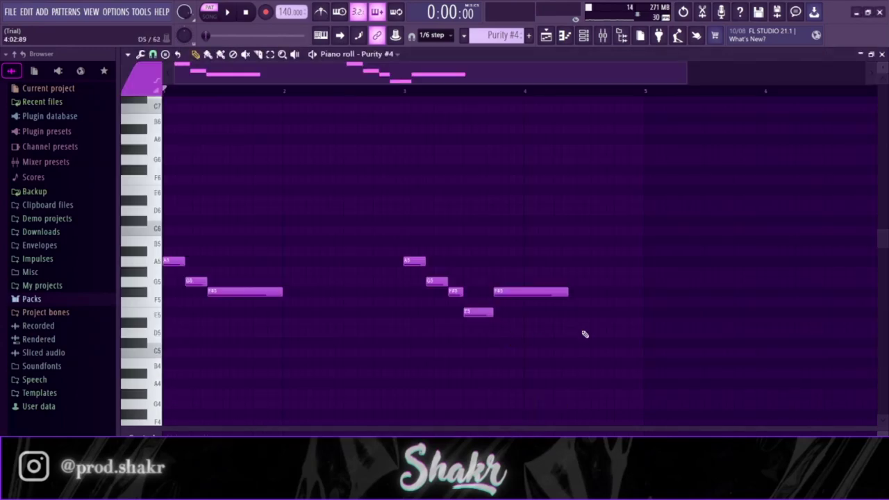
{"action": "key", "text": "space"}
{"action": "scroll", "coordinate": [583, 340], "scroll_direction": "up", "scroll_amount": 1}
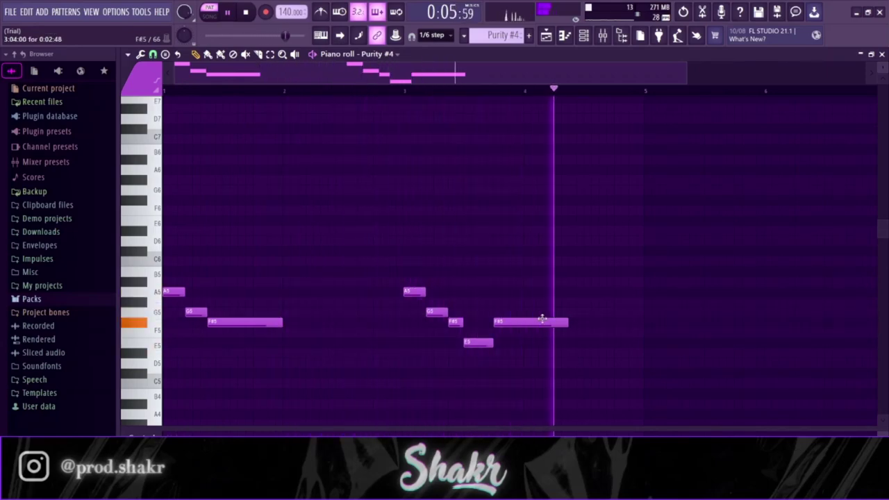
{"action": "key", "text": "space"}
- Switch to the Purity #5 pattern and open its instrument from the channel rack
{"action": "left_click_drag", "start_coordinate": [496, 35], "coordinate": [496, 29]}
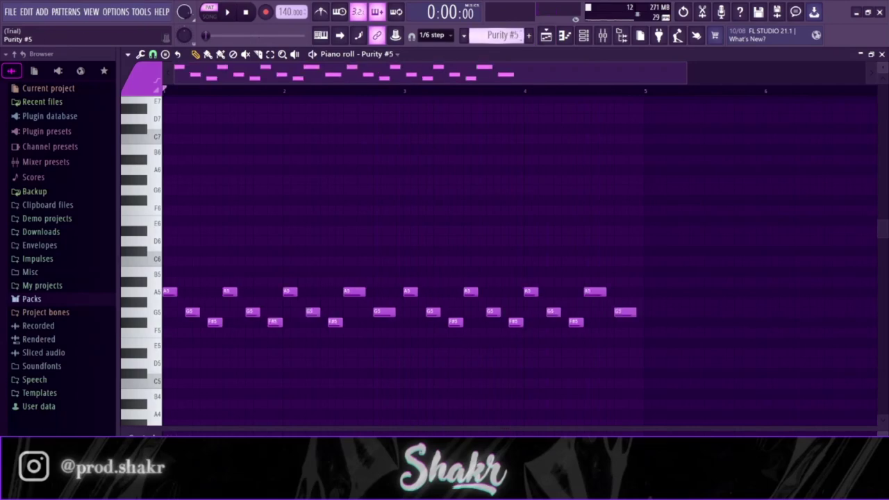
{"action": "scroll", "coordinate": [531, 175], "scroll_direction": "down", "scroll_amount": 1}
{"action": "left_click", "coordinate": [583, 34]}
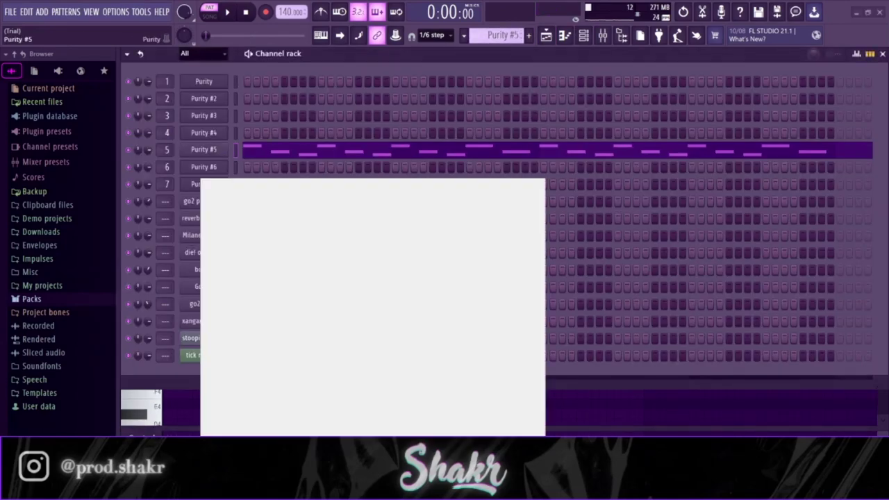
- Return to the Purity #5 piano roll and play back the repeating A5, G5, F#5 pattern
{"action": "left_click", "coordinate": [605, 415]}
{"action": "scroll", "coordinate": [479, 290], "scroll_direction": "up", "scroll_amount": 2}
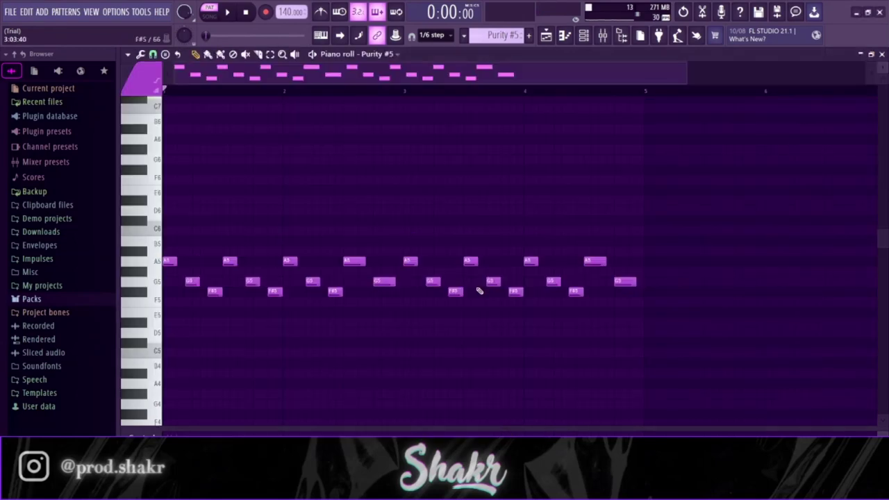
{"action": "key", "text": "space"}
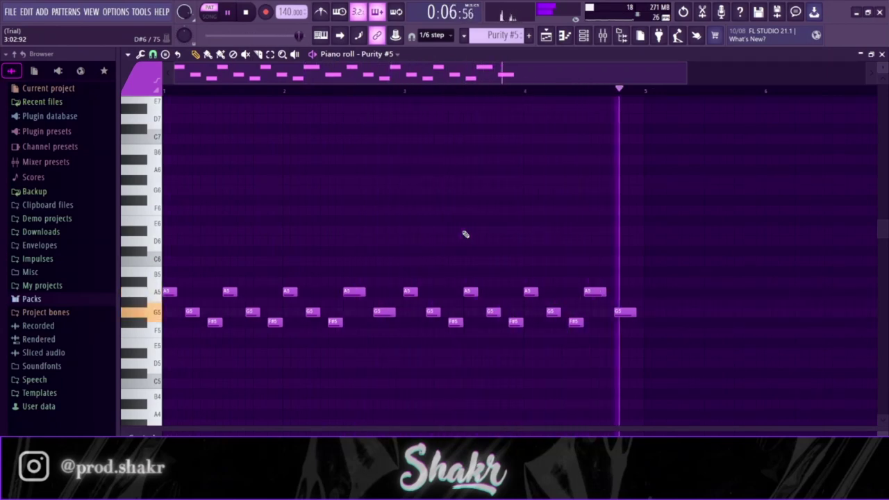
{"action": "key", "text": "space"}
- Switch to the Purity #6 pattern and open its instrument from the channel rack to view the Pizzicato Strings preset
{"action": "scroll", "coordinate": [502, 36], "scroll_direction": "down", "scroll_amount": 1}
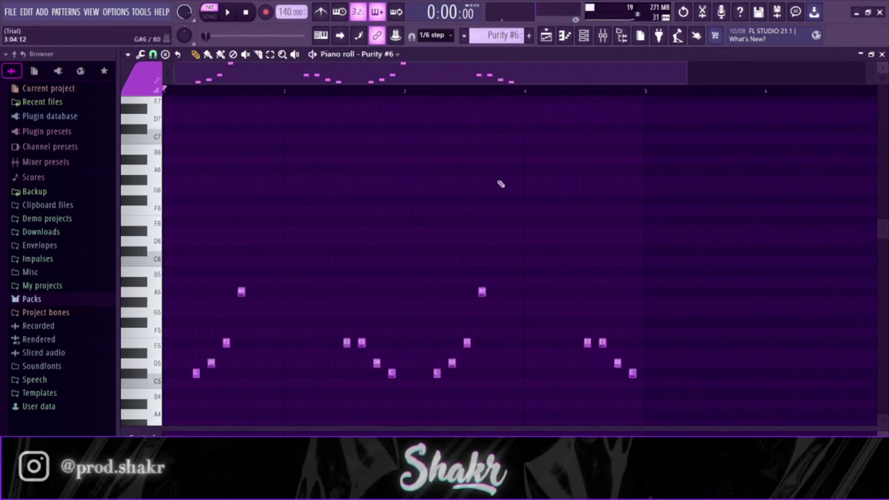
{"action": "scroll", "coordinate": [500, 184], "scroll_direction": "down", "scroll_amount": 3}
{"action": "left_click", "coordinate": [584, 37]}
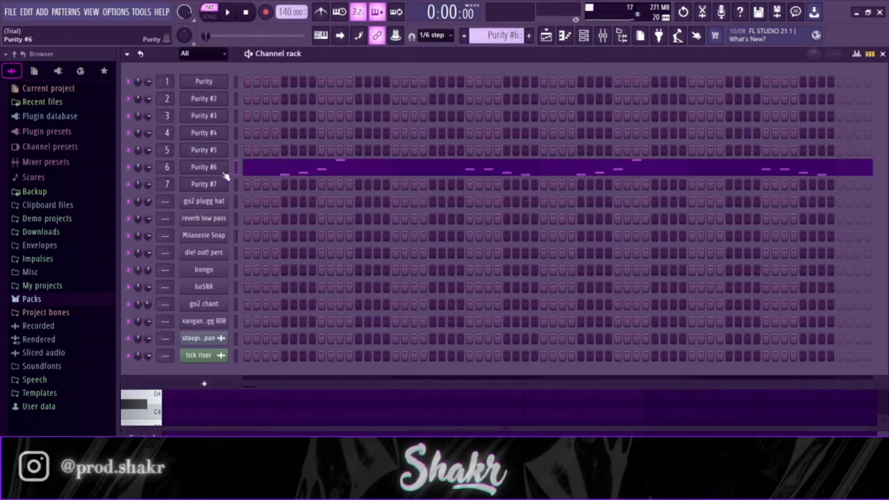
{"action": "left_click", "coordinate": [204, 166]}
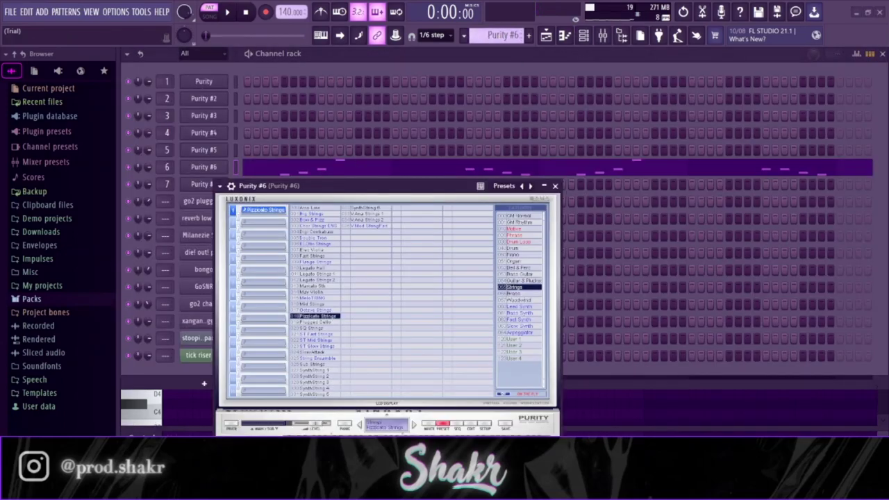
- Go back to the Purity #6 piano roll and play the plucked counter-melody
{"action": "left_click", "coordinate": [445, 168]}
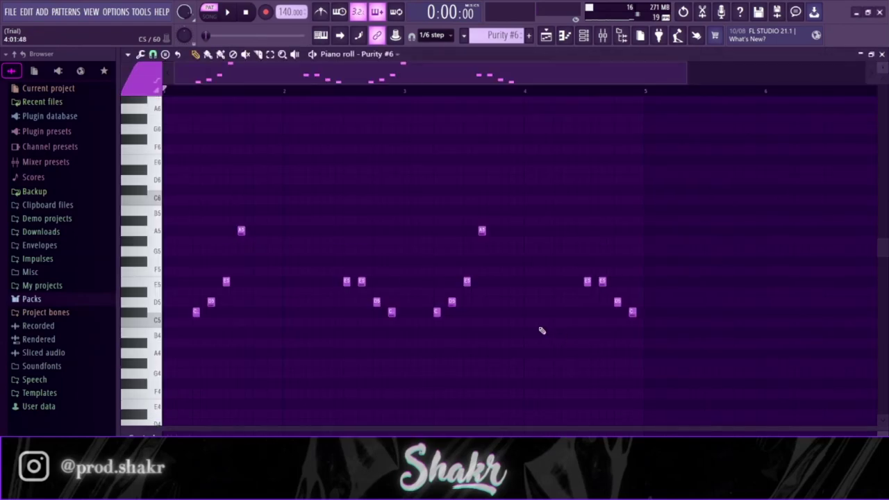
{"action": "key", "text": "space"}
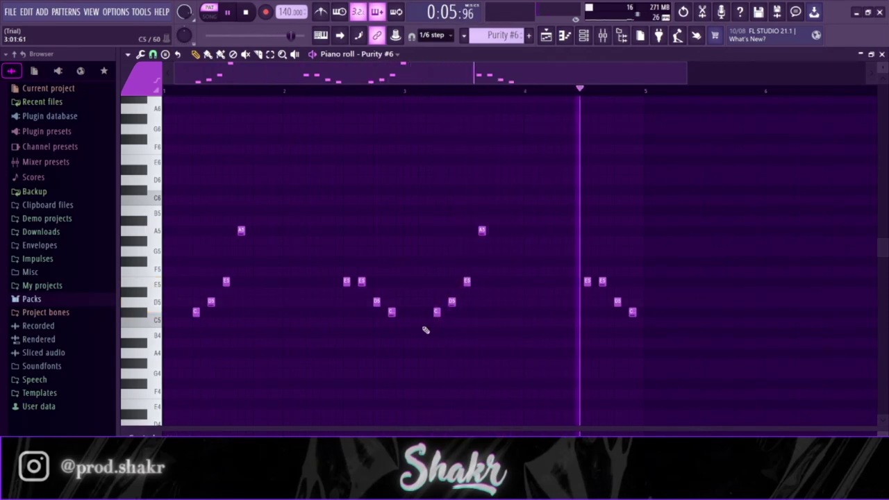
{"action": "key", "text": "space"}
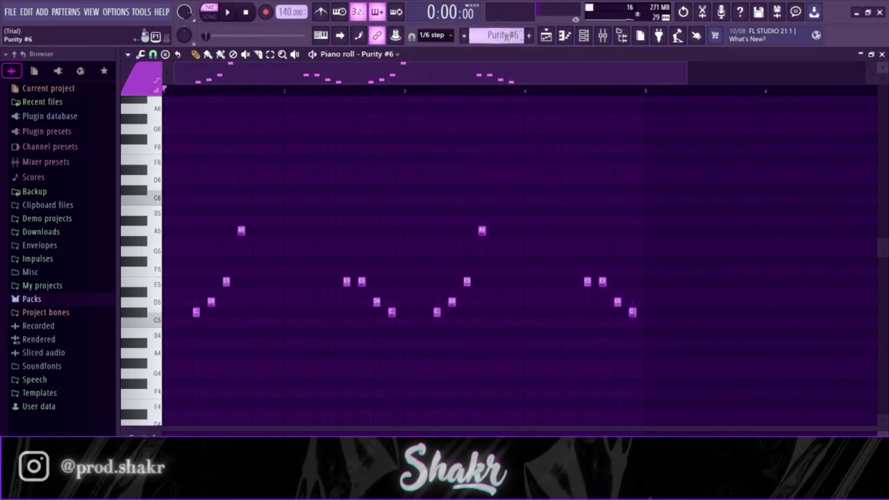
- Switch to the Purity #7 pattern and open its instrument to view the layered string presets
{"action": "scroll", "coordinate": [506, 36], "scroll_direction": "down", "scroll_amount": 1}
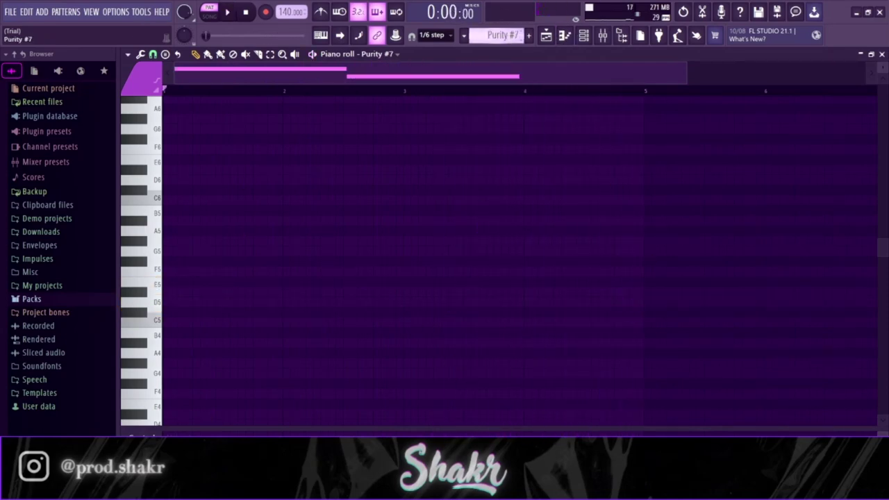
{"action": "left_click", "coordinate": [586, 39]}
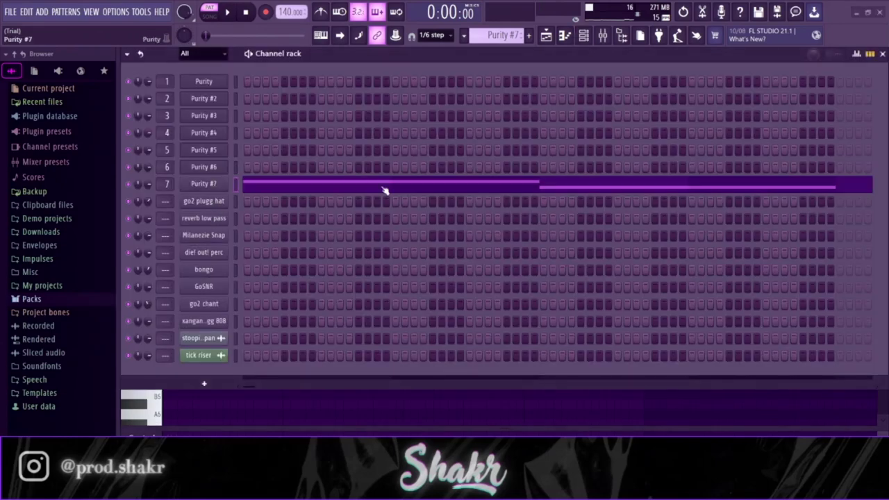
{"action": "left_click", "coordinate": [203, 184]}
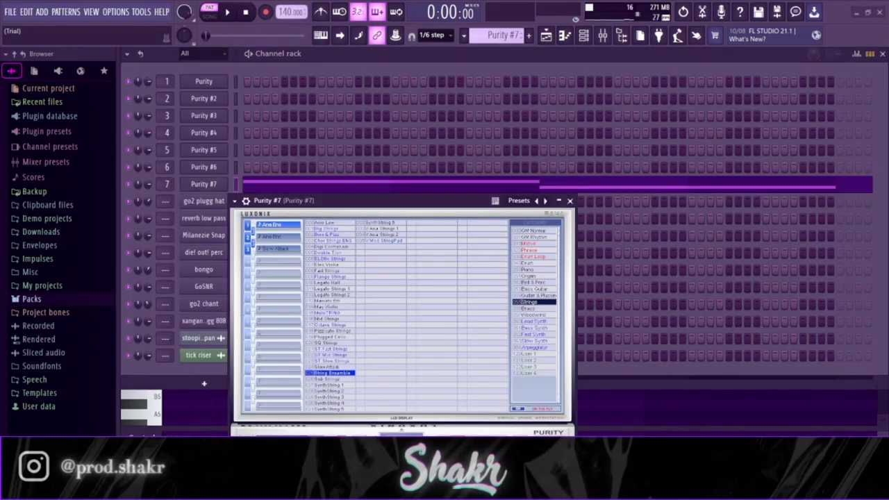
- Return to the Purity #7 piano roll and play back its two long notes, F#7 and E7
{"action": "key", "text": "F7"}
{"action": "key", "text": "space"}
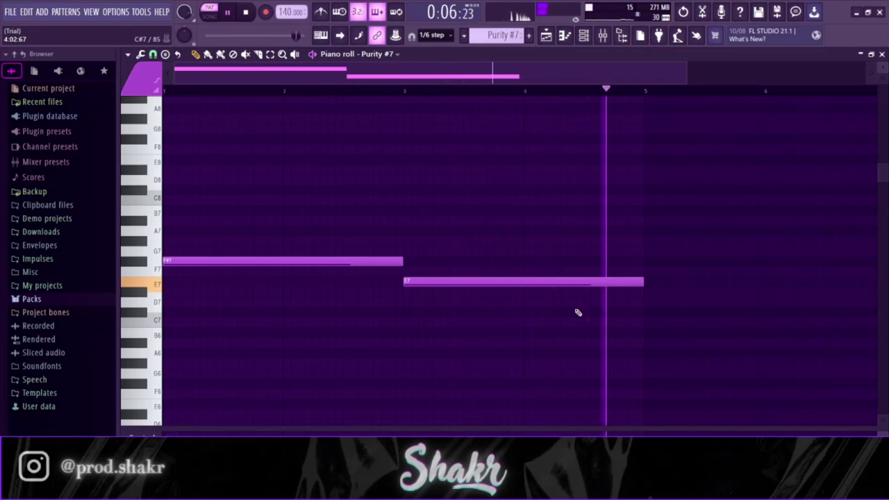
{"action": "key", "text": "space"}
- Play the seven Purity tracks together from the playlist in song mode, with the drum tracks from Track 8 on muted only for this playback
{"action": "left_click", "coordinate": [882, 54]}
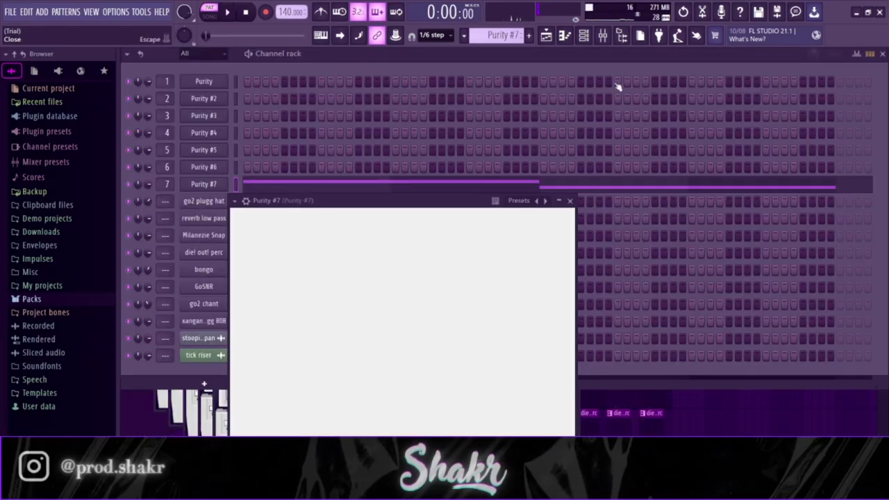
{"action": "key", "text": "F5"}
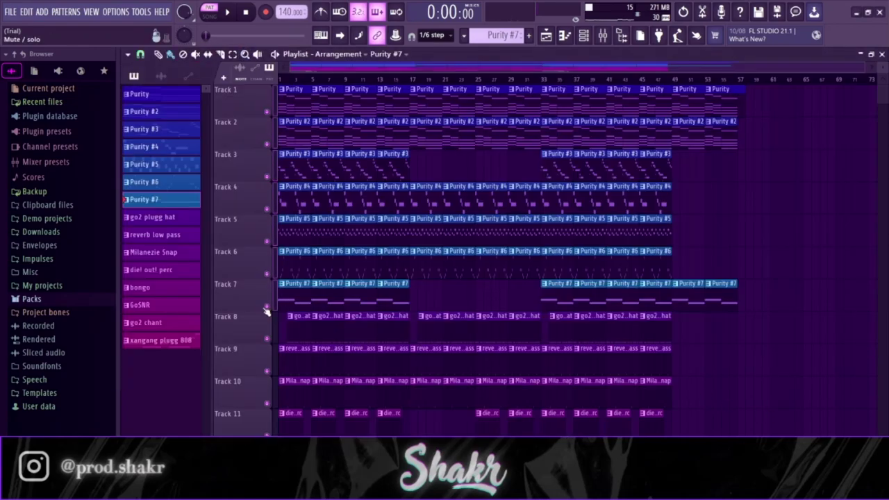
{"action": "left_click_drag", "start_coordinate": [266, 311], "coordinate": [266, 405]}
{"action": "key", "text": "space"}
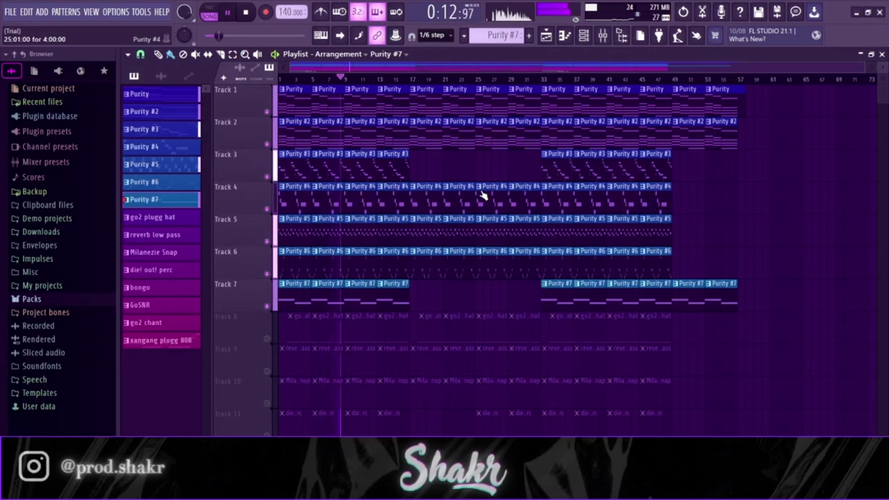
{"action": "key", "text": "space"}
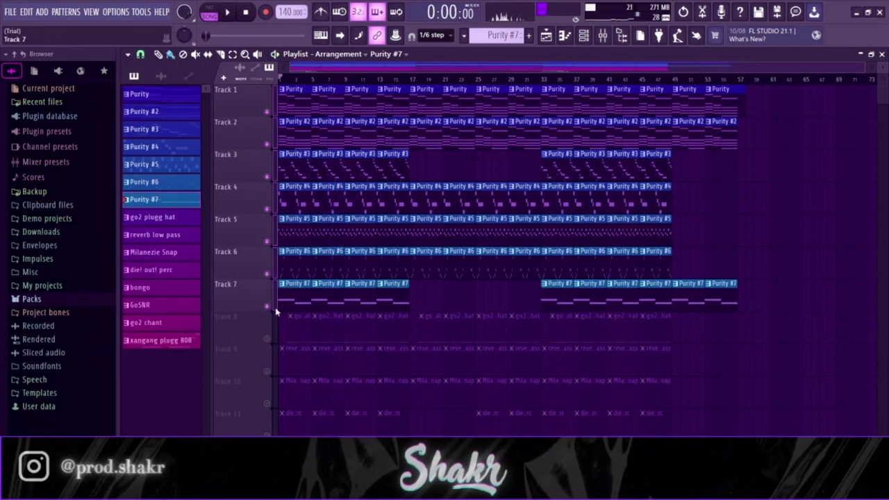
{"action": "left_click_drag", "start_coordinate": [271, 308], "coordinate": [268, 404]}
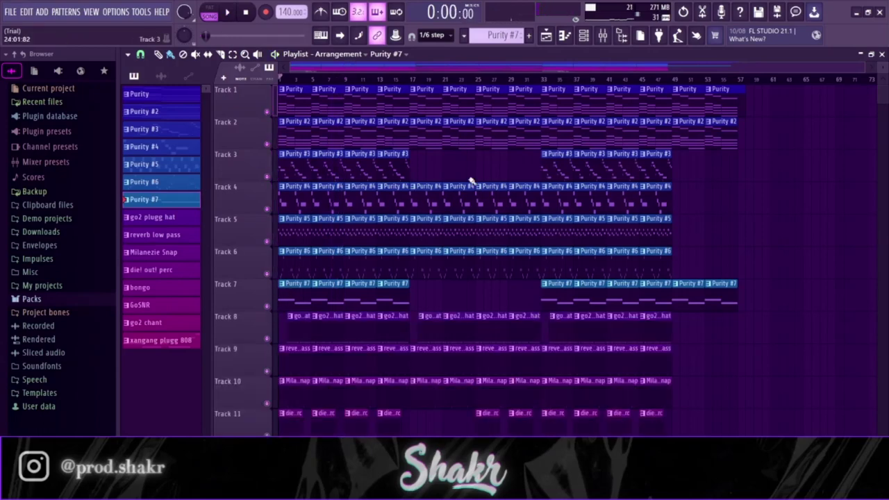
- Select the go2 plugg hat pattern, bring its C5 notes into view in the piano roll and play it back
{"action": "left_click_drag", "start_coordinate": [506, 40], "coordinate": [506, 35]}
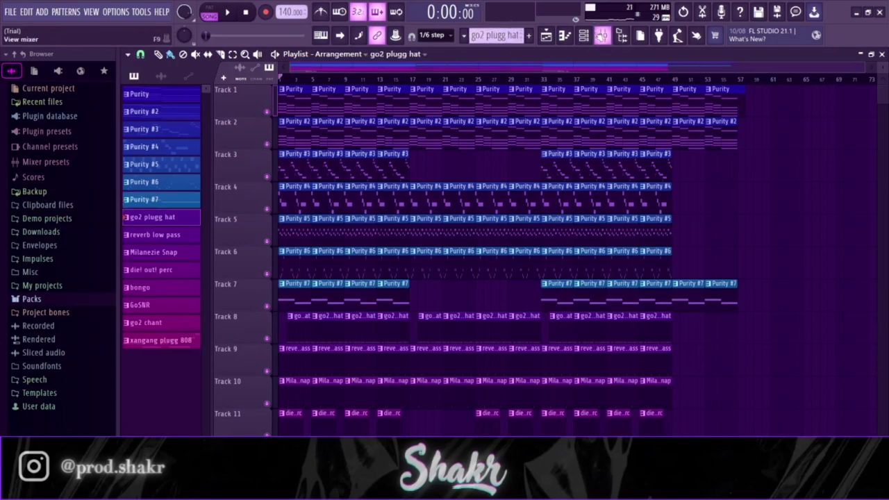
{"action": "left_click", "coordinate": [566, 36]}
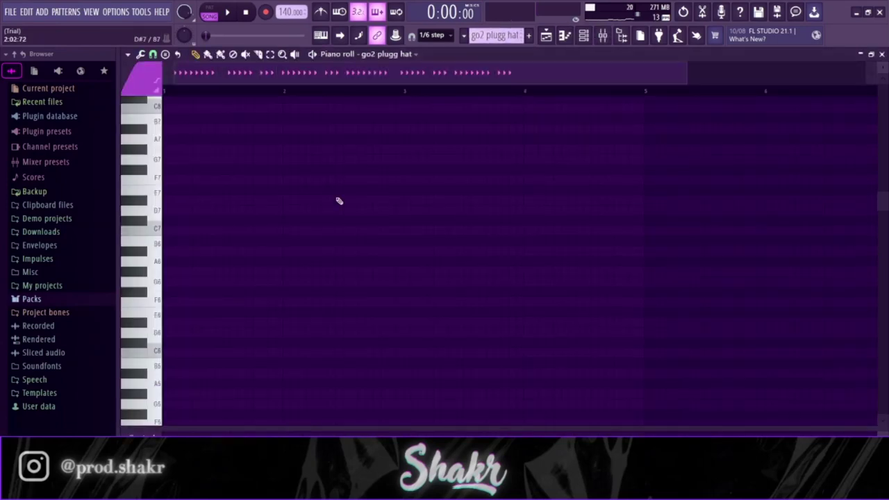
{"action": "scroll", "coordinate": [341, 203], "scroll_direction": "down", "scroll_amount": 6}
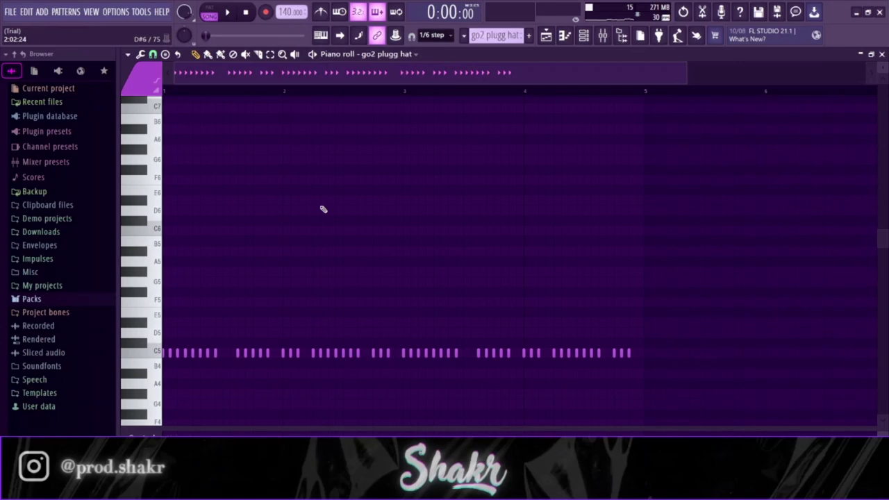
{"action": "scroll", "coordinate": [338, 133], "scroll_direction": "up", "scroll_amount": 1}
{"action": "key", "text": "space"}
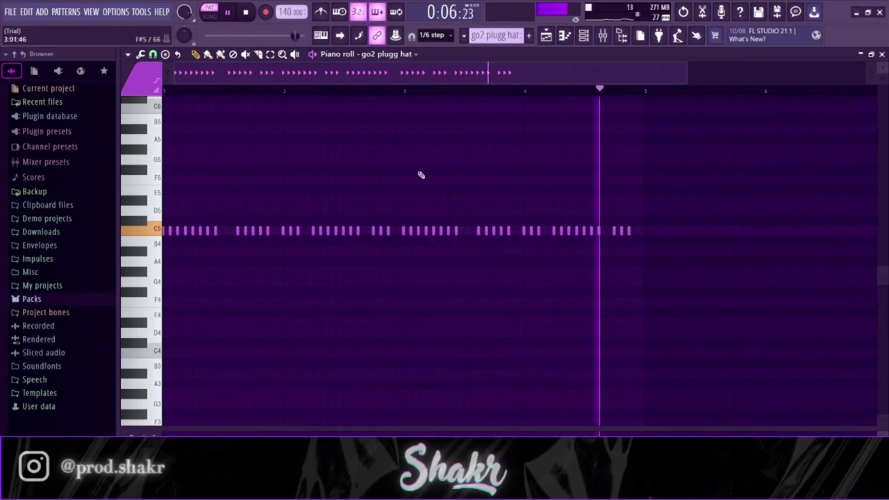
{"action": "key", "text": "space"}
- Switch to the reverb low pass pattern and play back its one hit per bar
{"action": "scroll", "coordinate": [499, 35], "scroll_direction": "down", "scroll_amount": 1}
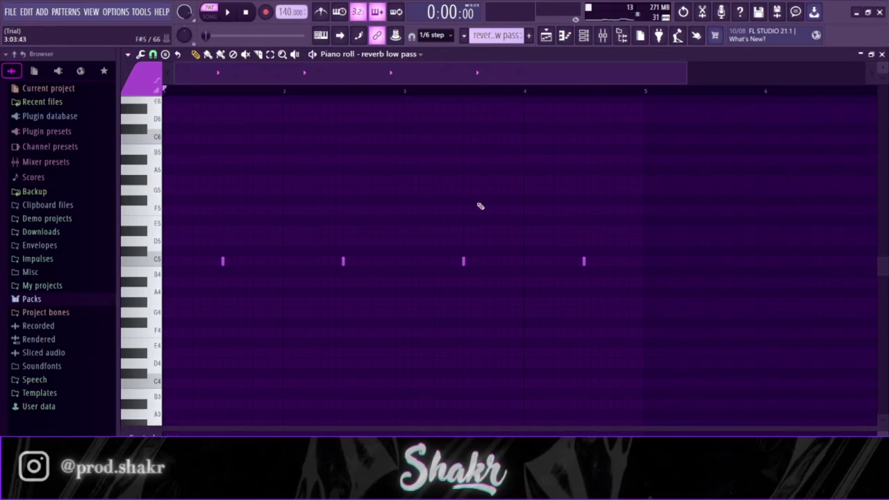
{"action": "scroll", "coordinate": [491, 168], "scroll_direction": "up", "scroll_amount": 1}
{"action": "key", "text": "space"}
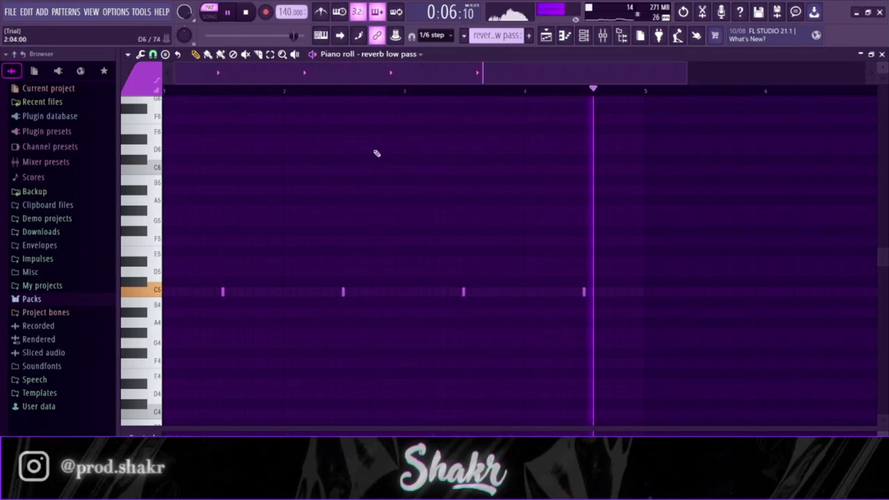
{"action": "key", "text": "space"}
- Switch to the Milanezie Snap pattern and play it back in the piano roll
{"action": "scroll", "coordinate": [496, 36], "scroll_direction": "down", "scroll_amount": 1}
{"action": "scroll", "coordinate": [512, 182], "scroll_direction": "down", "scroll_amount": 1}
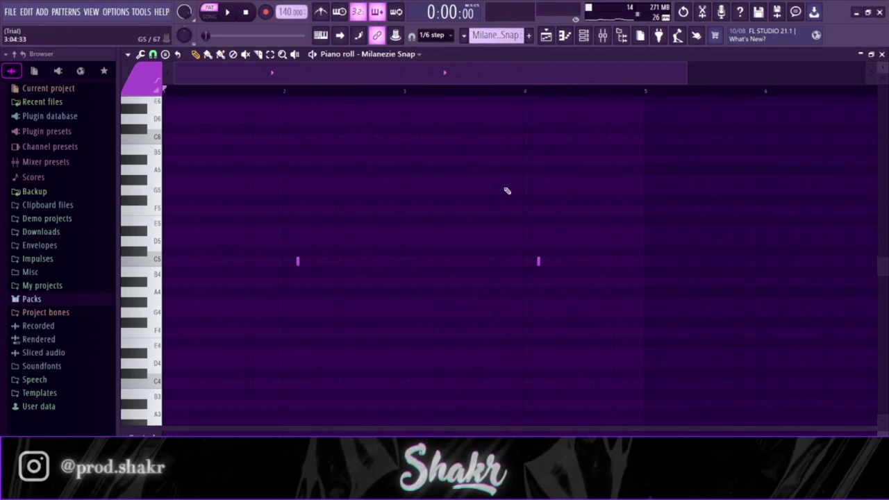
{"action": "key", "text": "space"}
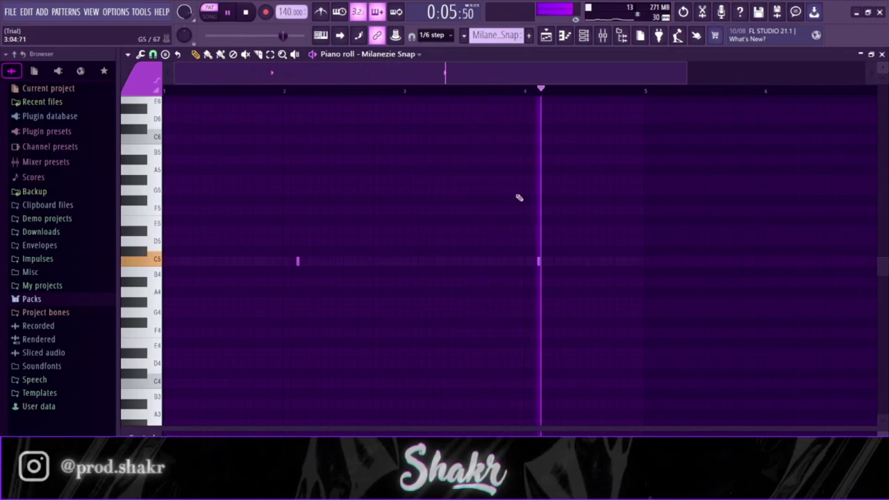
{"action": "key", "text": "space"}
- Switch to the die! out! perc pattern and play back its C5 hits in the piano roll
{"action": "scroll", "coordinate": [494, 35], "scroll_direction": "down", "scroll_amount": 1}
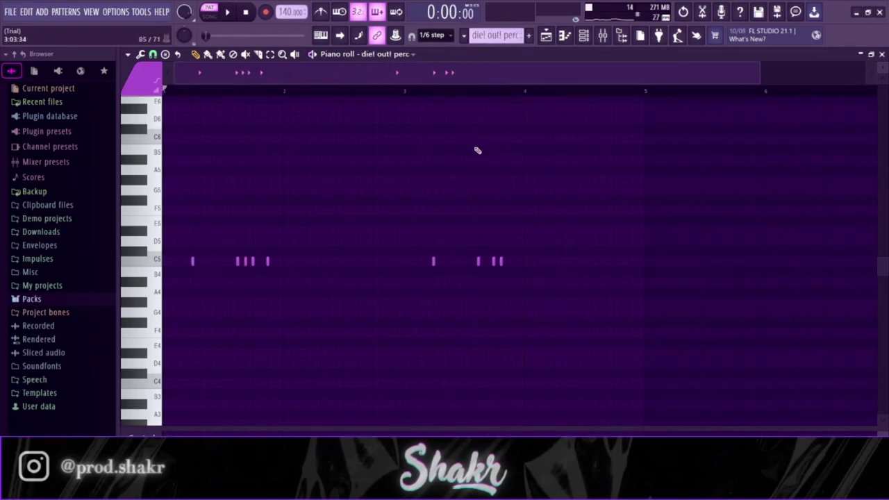
{"action": "key", "text": "space"}
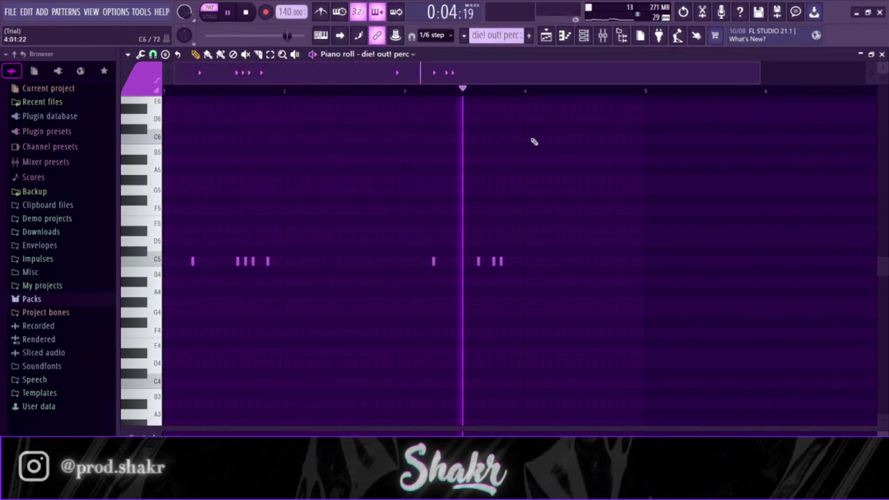
{"action": "key", "text": "space"}
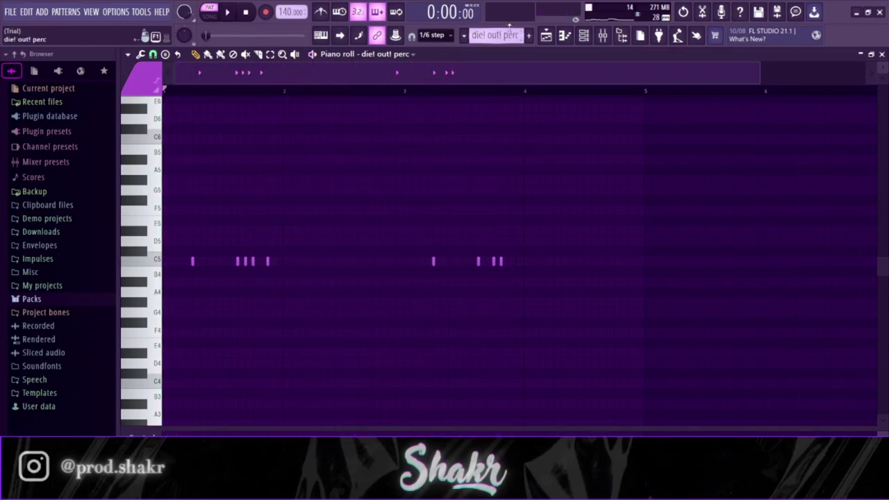
- Switch to the bongo pattern and play back its two closing hits in the piano roll
{"action": "scroll", "coordinate": [507, 36], "scroll_direction": "down", "scroll_amount": 1}
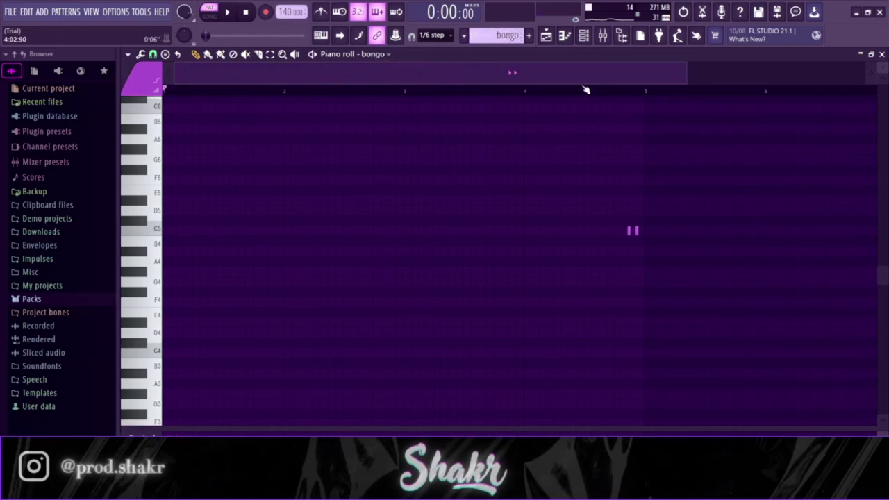
{"action": "key", "text": "space"}
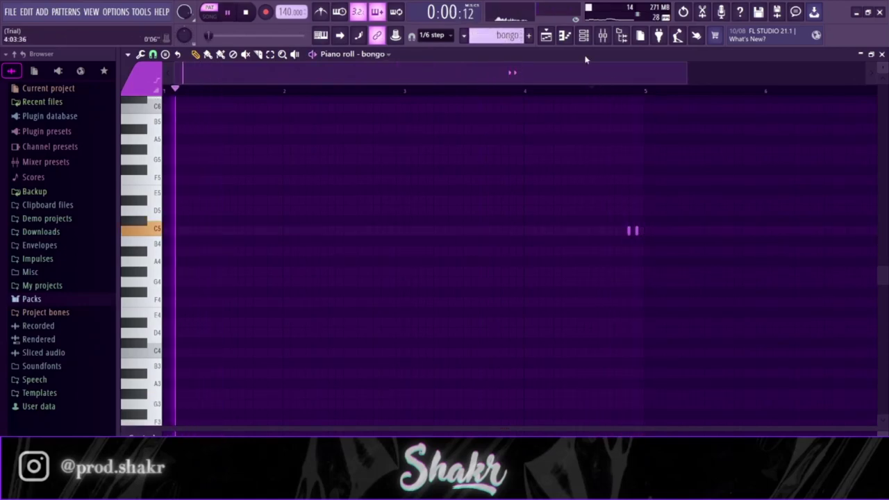
{"action": "key", "text": "ctrl+space"}
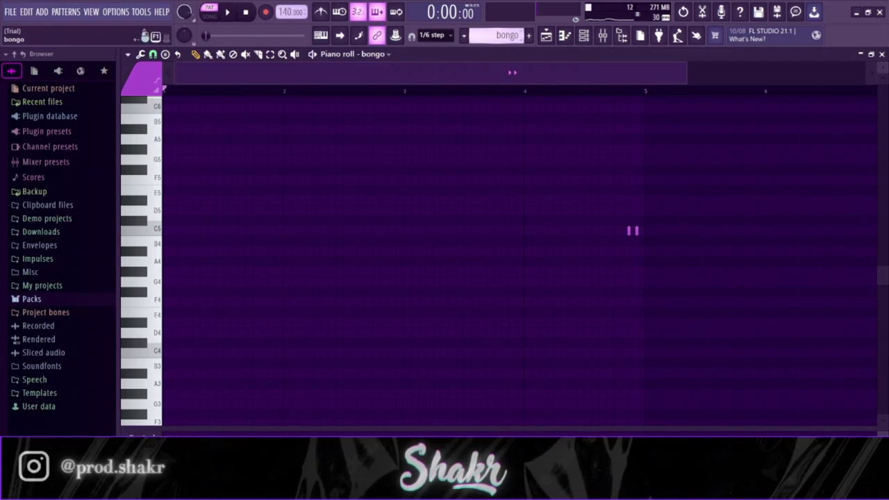
- Switch to the GoSNR snare pattern, play it back and view its steps briefly in the channel rack
{"action": "scroll", "coordinate": [506, 36], "scroll_direction": "down", "scroll_amount": 1}
{"action": "scroll", "coordinate": [465, 142], "scroll_direction": "up", "scroll_amount": 1}
{"action": "key", "text": "space"}
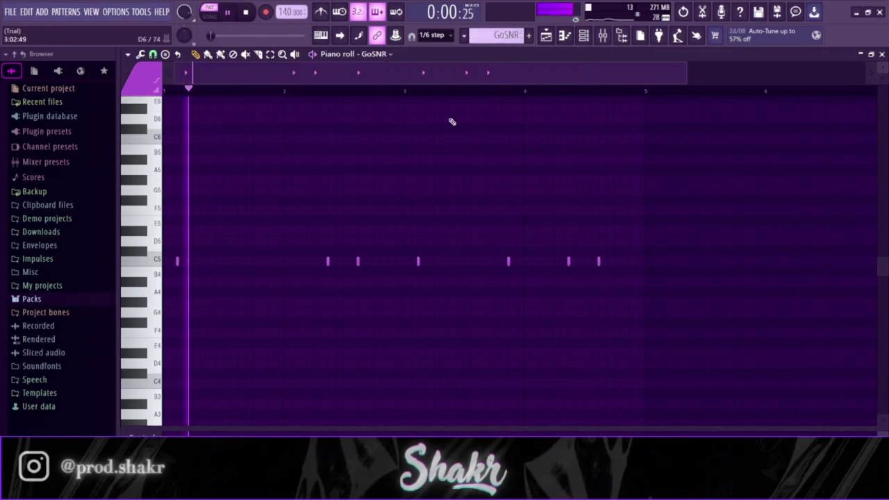
{"action": "key", "text": "F6"}
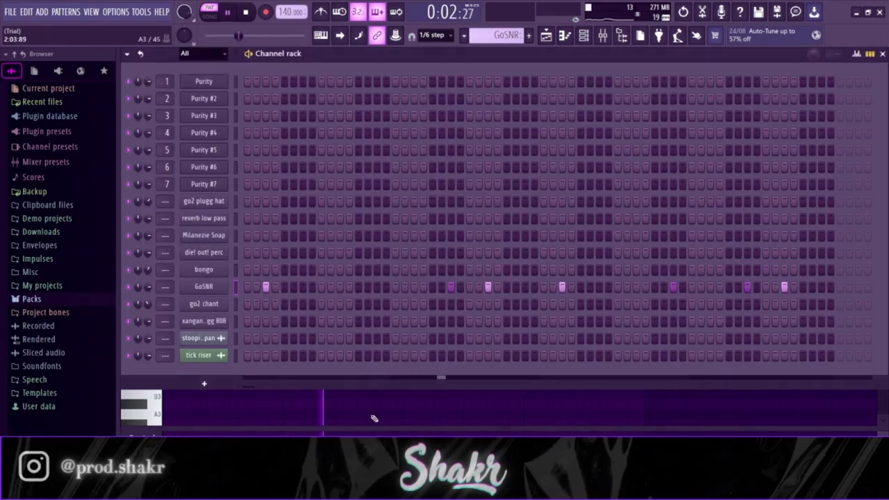
{"action": "key", "text": "F6"}
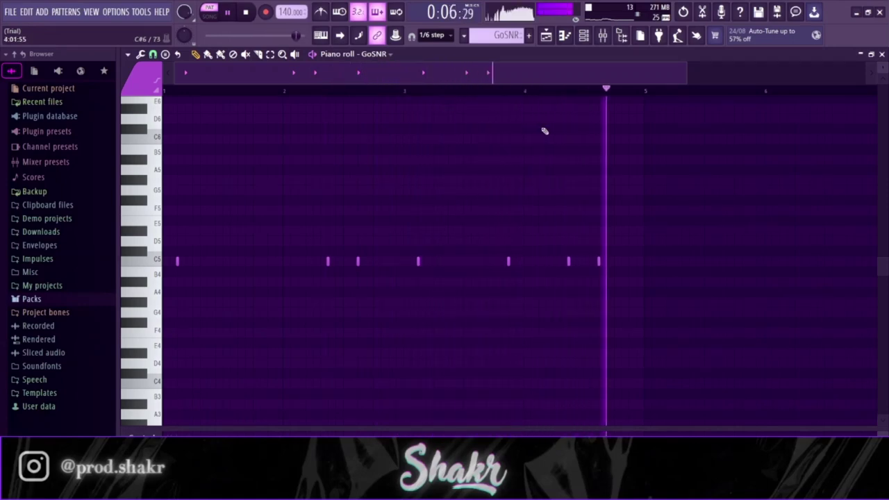
{"action": "key", "text": "space"}
- Switch to the go2 chant pattern and play back its one hit per bar
{"action": "left_click_drag", "start_coordinate": [495, 36], "coordinate": [494, 43]}
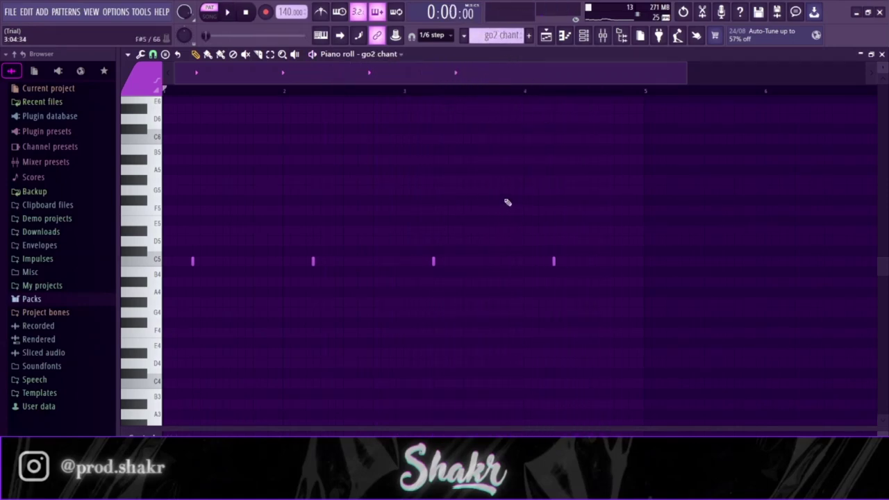
{"action": "scroll", "coordinate": [508, 202], "scroll_direction": "up", "scroll_amount": 1}
{"action": "key", "text": "space"}
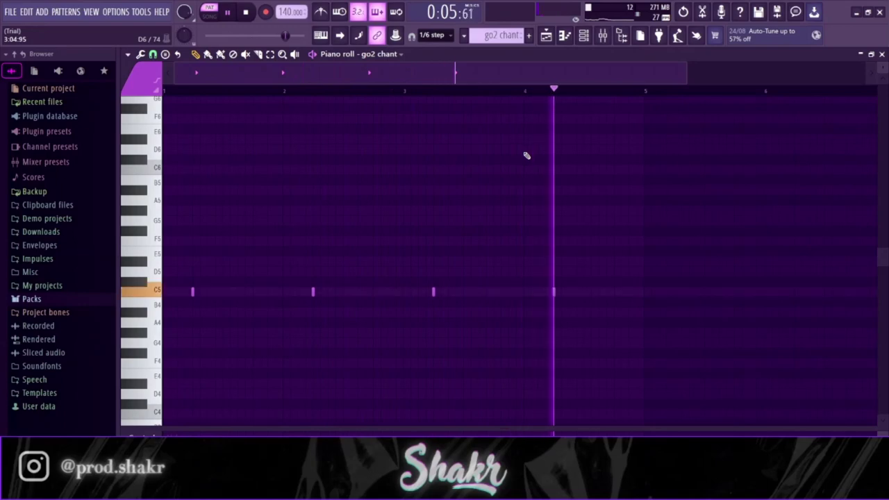
{"action": "key", "text": "space"}
- Switch to the xangang plugg 808 pattern, bring its bass notes into view and play it back
{"action": "left_click_drag", "start_coordinate": [496, 35], "coordinate": [496, 43]}
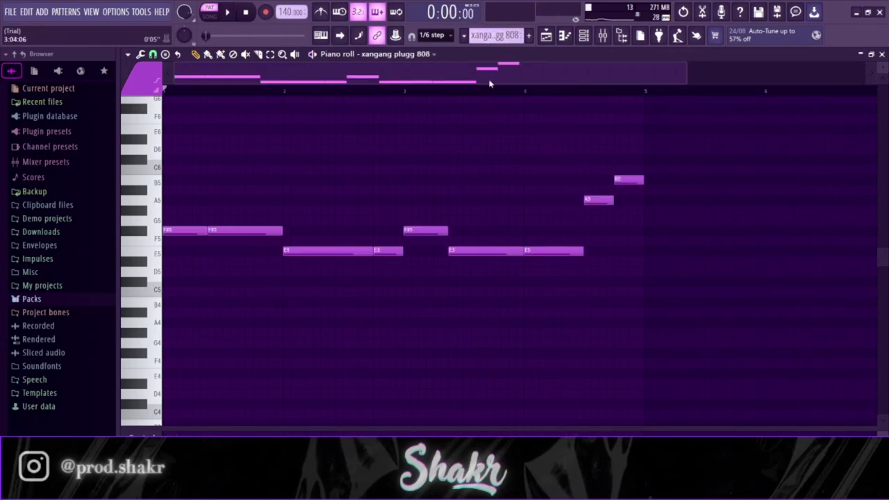
{"action": "scroll", "coordinate": [448, 135], "scroll_direction": "up", "scroll_amount": 1}
{"action": "key", "text": "space"}
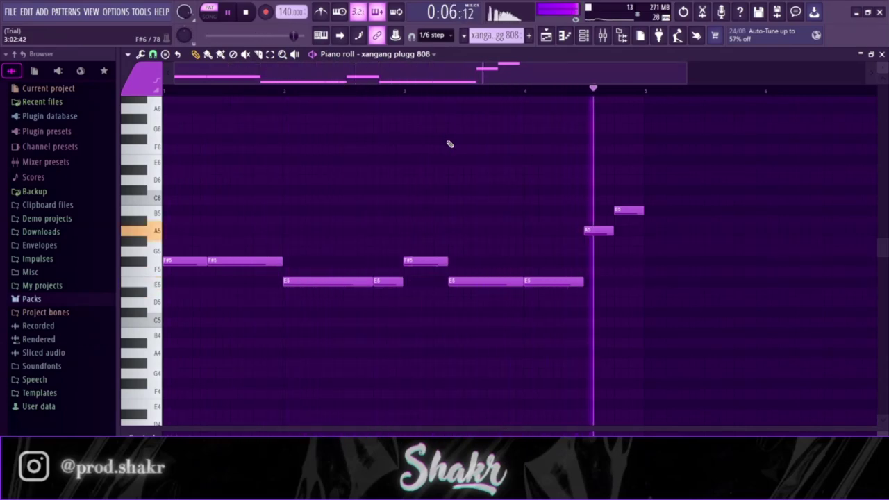
{"action": "key", "text": "space"}
- Return to the playlist and play the drum and 808 tracks, Tracks 8 to 15, in song mode with the Purity tracks muted for this playback
{"action": "left_click", "coordinate": [882, 53]}
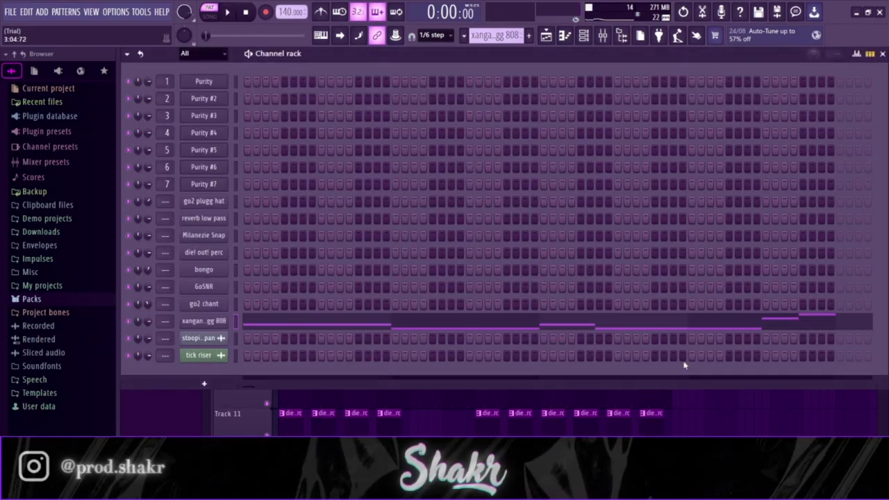
{"action": "left_click", "coordinate": [703, 411]}
{"action": "scroll", "coordinate": [252, 261], "scroll_direction": "down", "scroll_amount": 4}
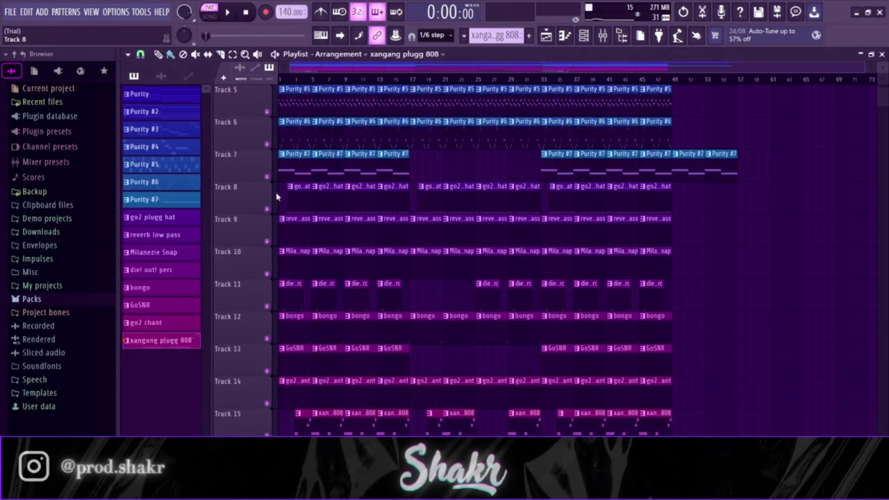
{"action": "left_click_drag", "start_coordinate": [267, 112], "coordinate": [267, 176]}
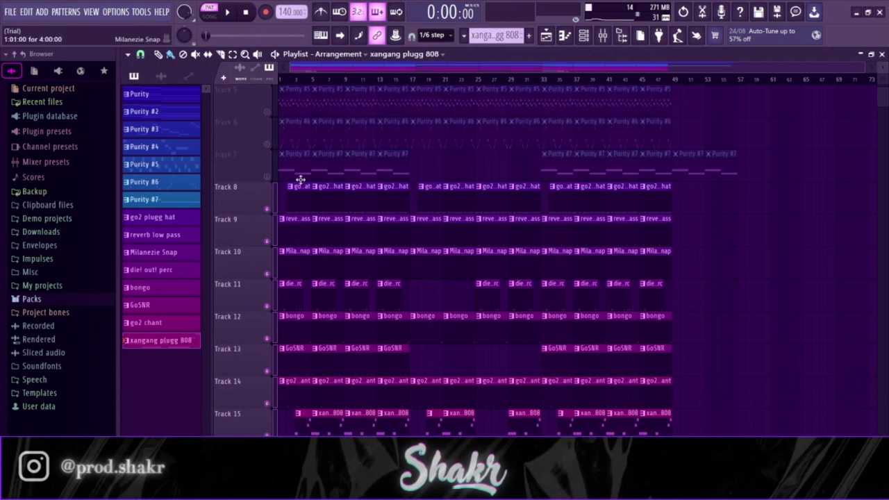
{"action": "key", "text": "space"}
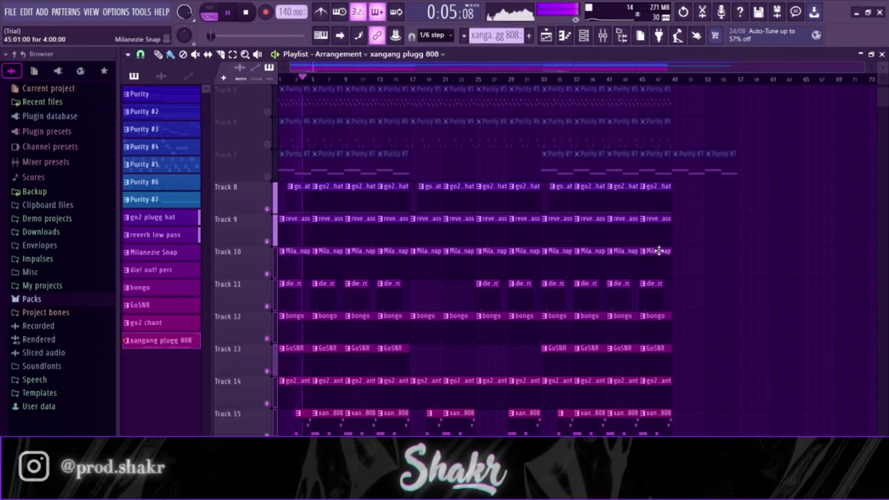
{"action": "scroll", "coordinate": [660, 285], "scroll_direction": "down", "scroll_amount": 1}
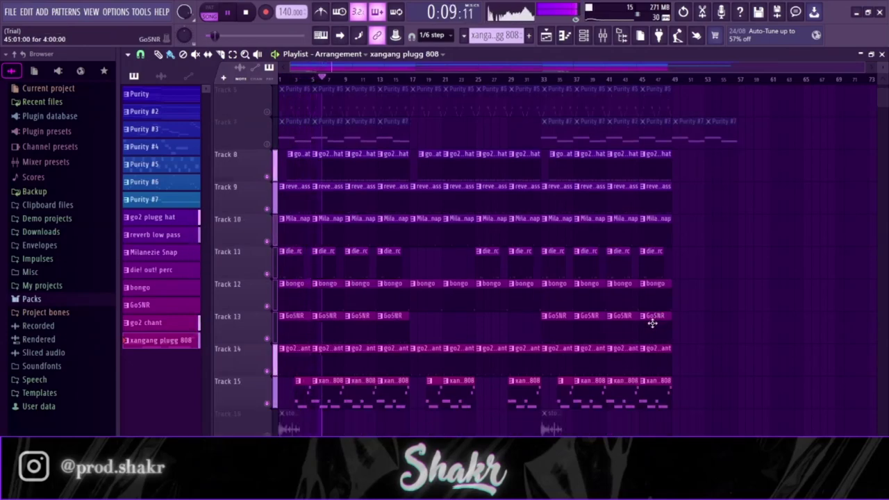
{"action": "scroll", "coordinate": [611, 298], "scroll_direction": "down", "scroll_amount": 1}
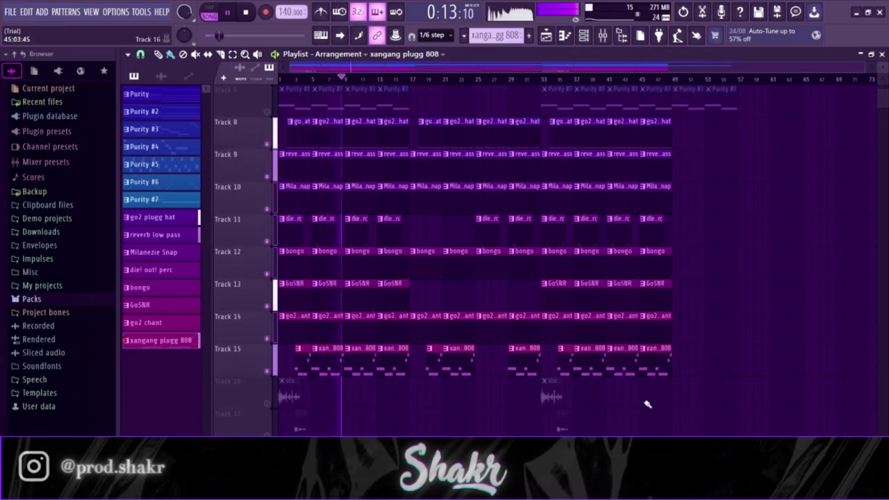
{"action": "key", "text": "space"}
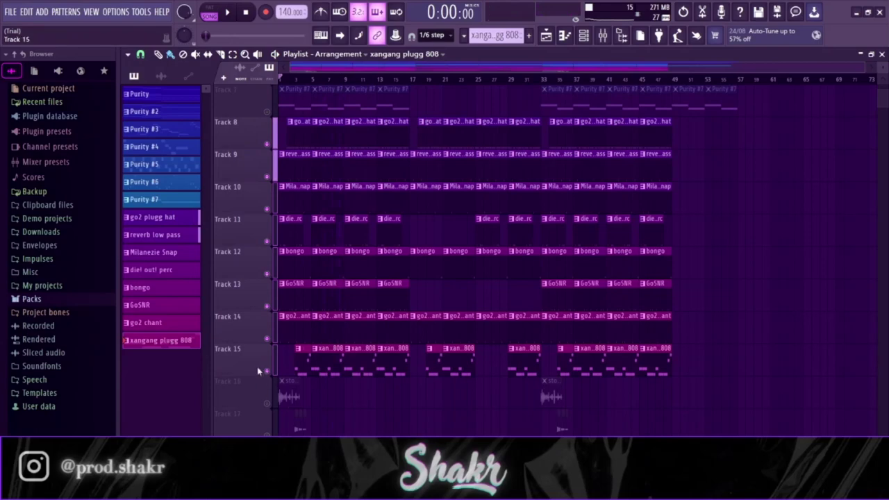
- Unmute the Purity tracks in the playlist and select all go2 plugg hat clips on Track 8
{"action": "scroll", "coordinate": [299, 327], "scroll_direction": "up", "scroll_amount": 6}
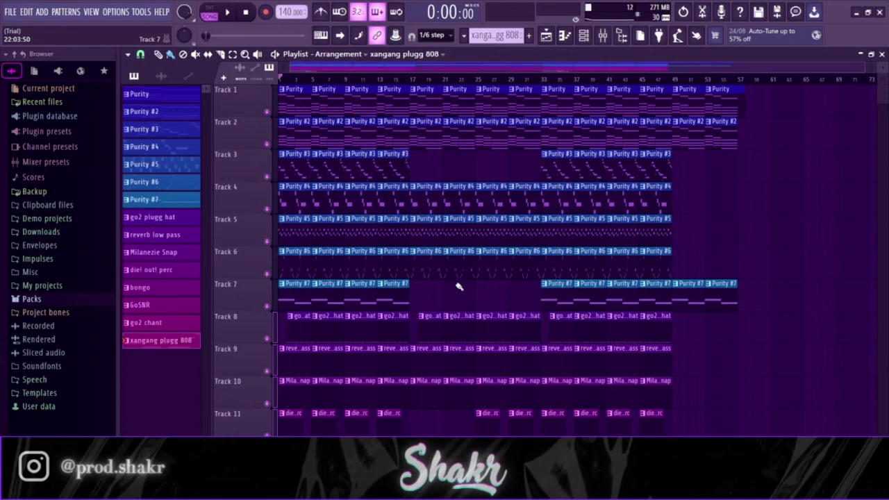
{"action": "scroll", "coordinate": [438, 292], "scroll_direction": "down", "scroll_amount": 3}
{"action": "left_click", "coordinate": [267, 238]}
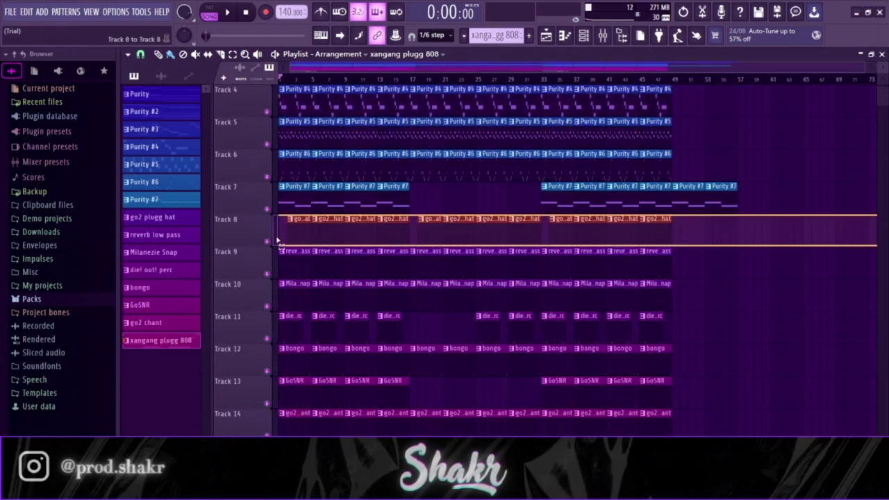
{"action": "scroll", "coordinate": [353, 202], "scroll_direction": "up", "scroll_amount": 3}
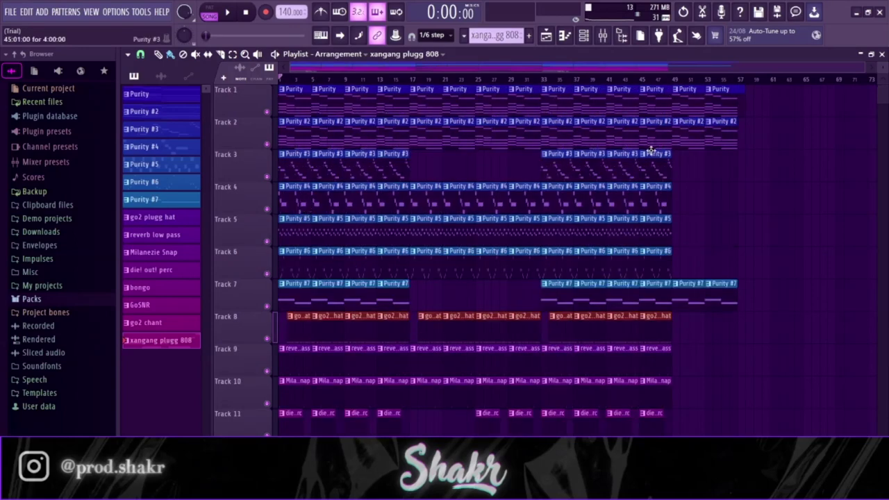